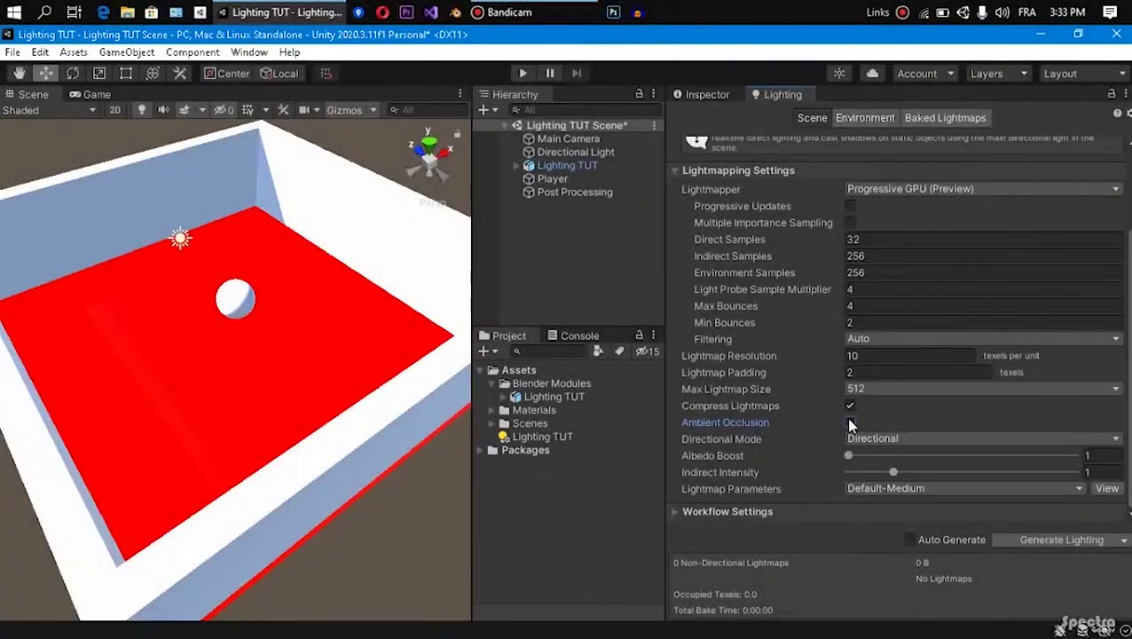
Step: Enable ambient occlusion for the lightmaps and set the Directional Mode to Non-Directional
click(850, 423)
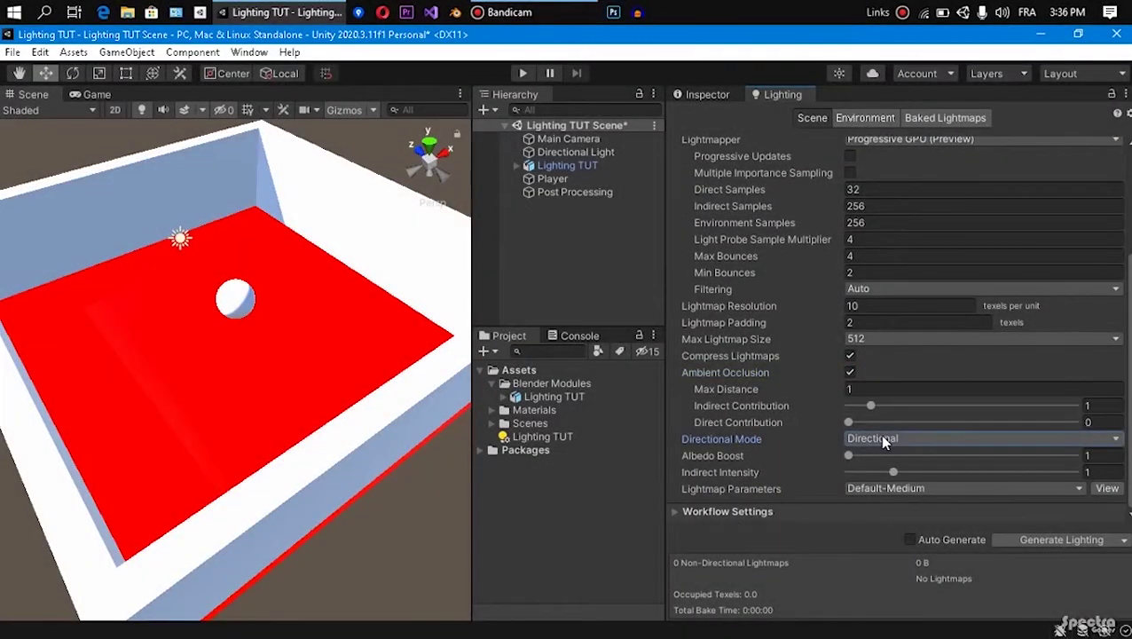
click(883, 439)
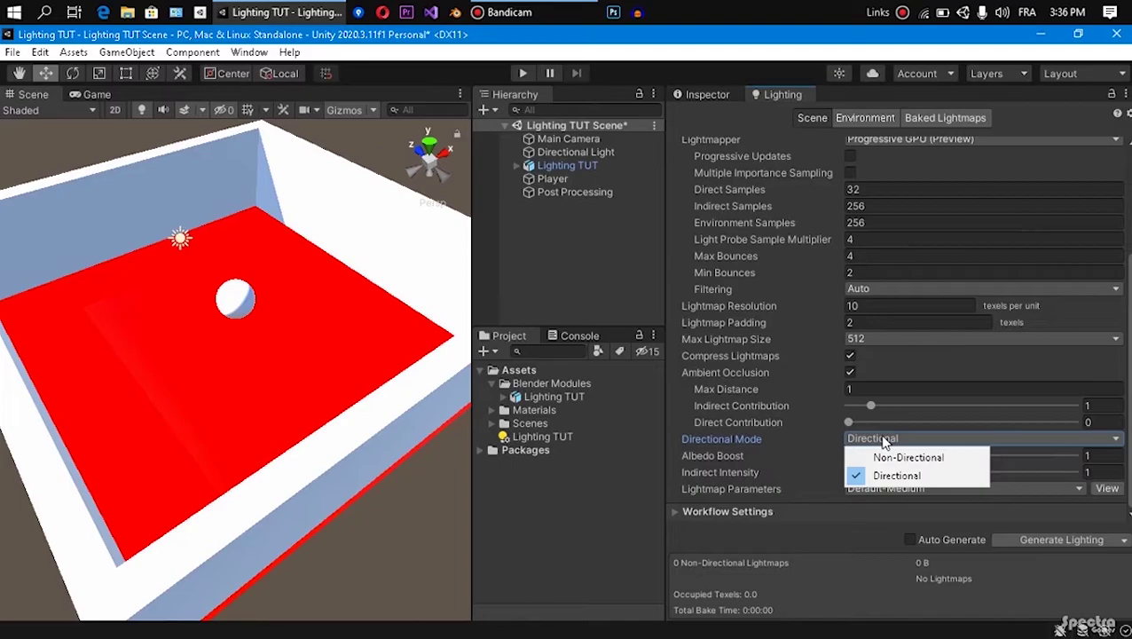
click(896, 457)
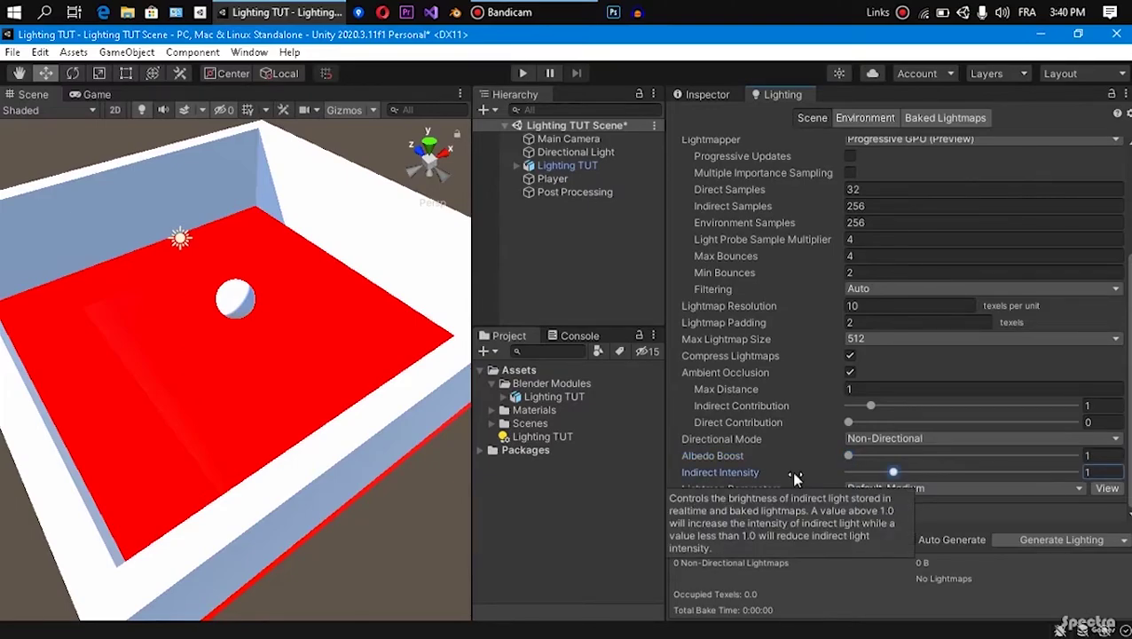
Step: Set the Lightmap Parameters to Default-HighResolution and the environment's Realtime Shadow Color to black
click(876, 489)
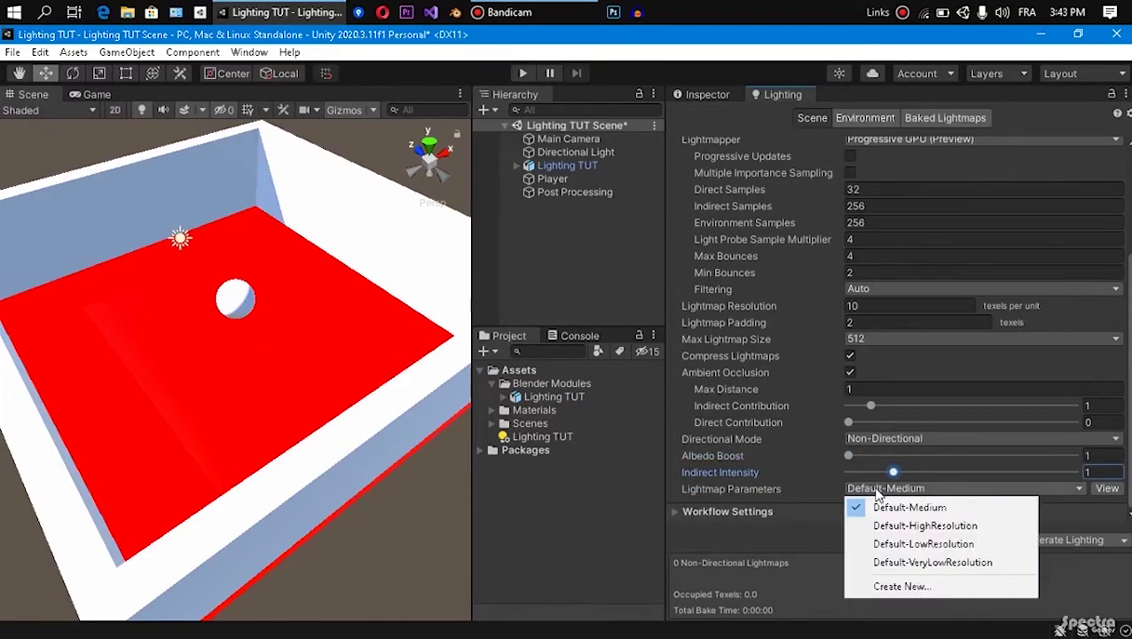
click(963, 527)
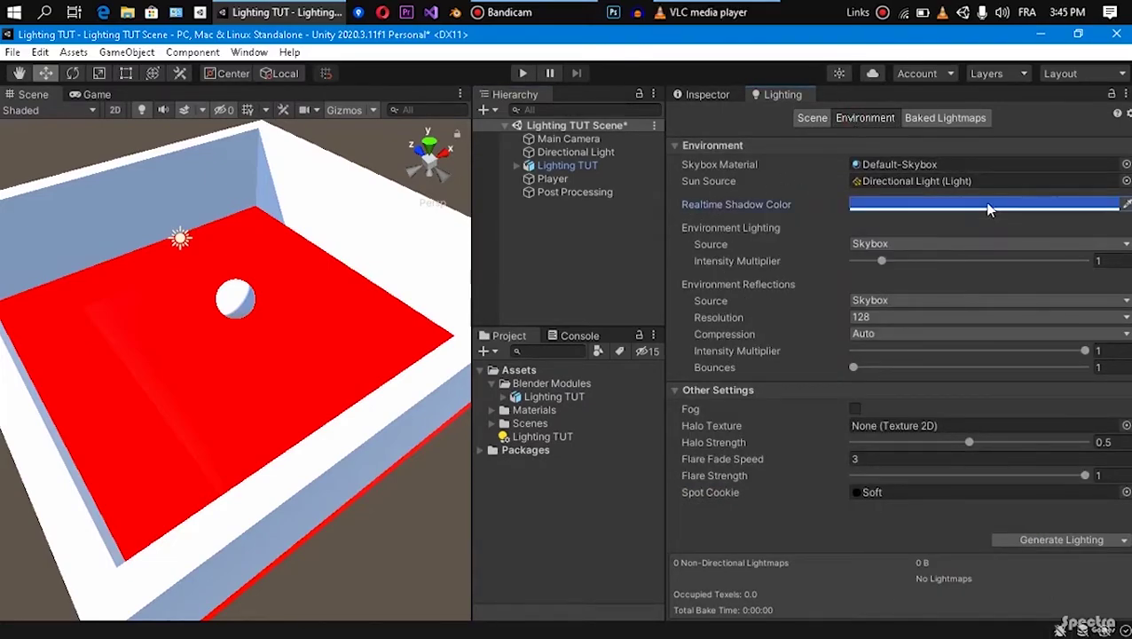
click(991, 207)
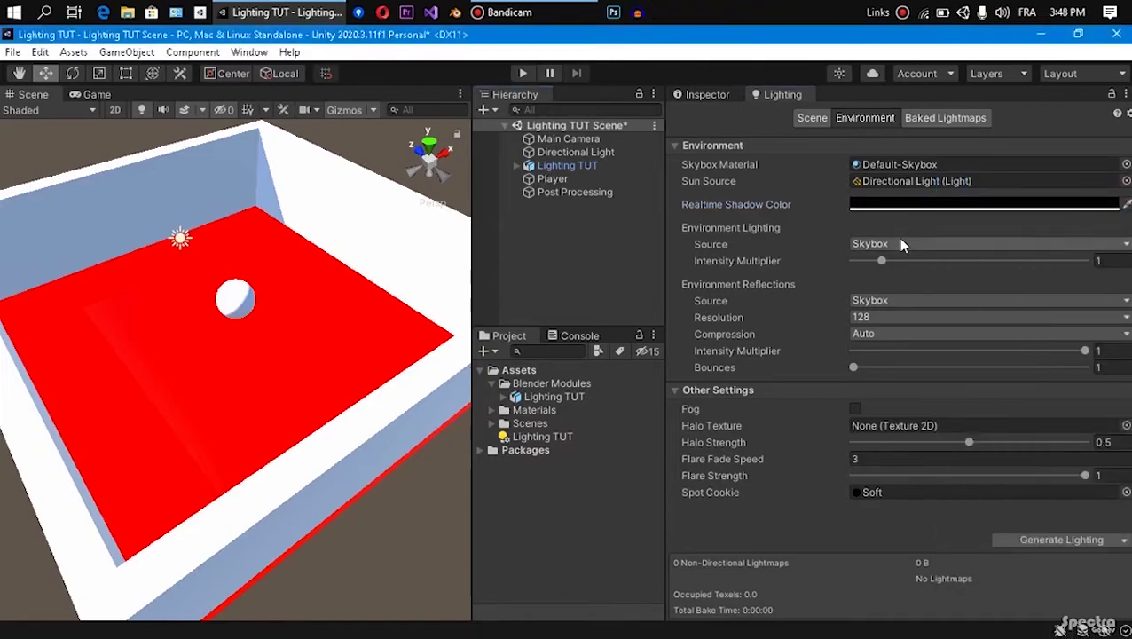
Step: Try Color as the Environment Lighting source with a light red ambient color, and restore the source to Skybox
click(899, 240)
click(904, 297)
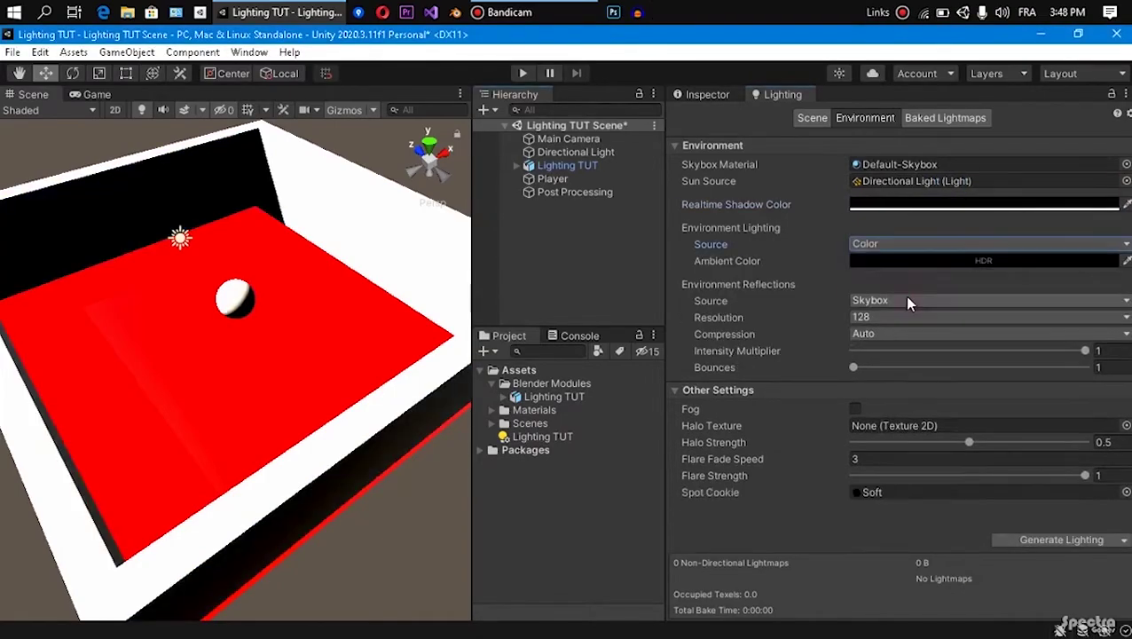
click(923, 261)
drag(1011, 298, 951, 374)
click(1002, 241)
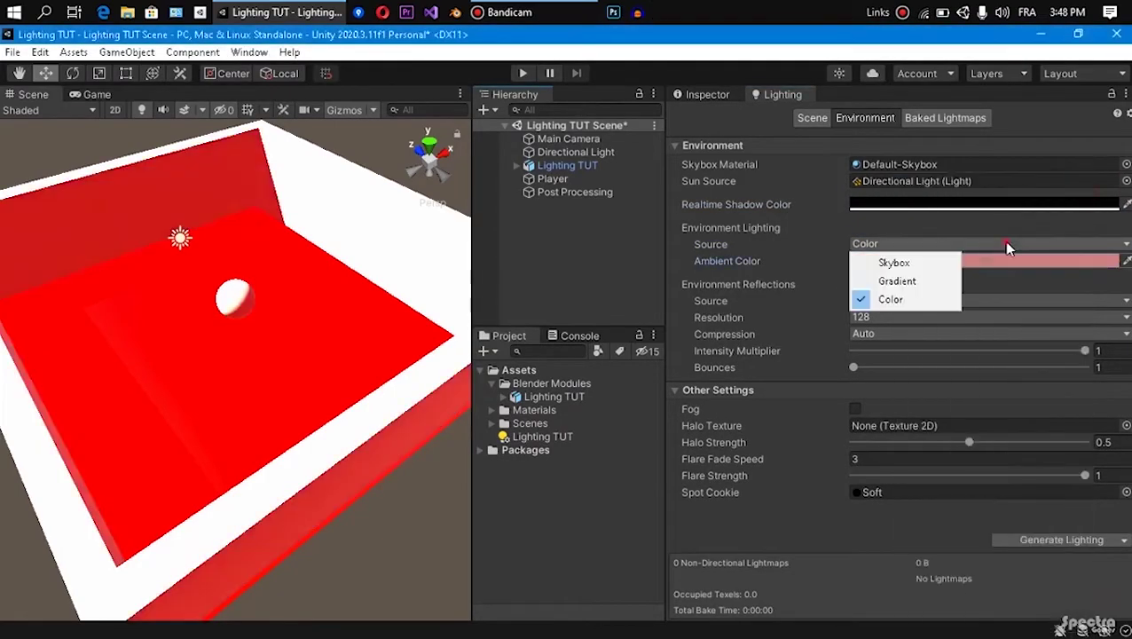
click(896, 260)
Step: Set the Environment Reflections source to Custom
click(879, 300)
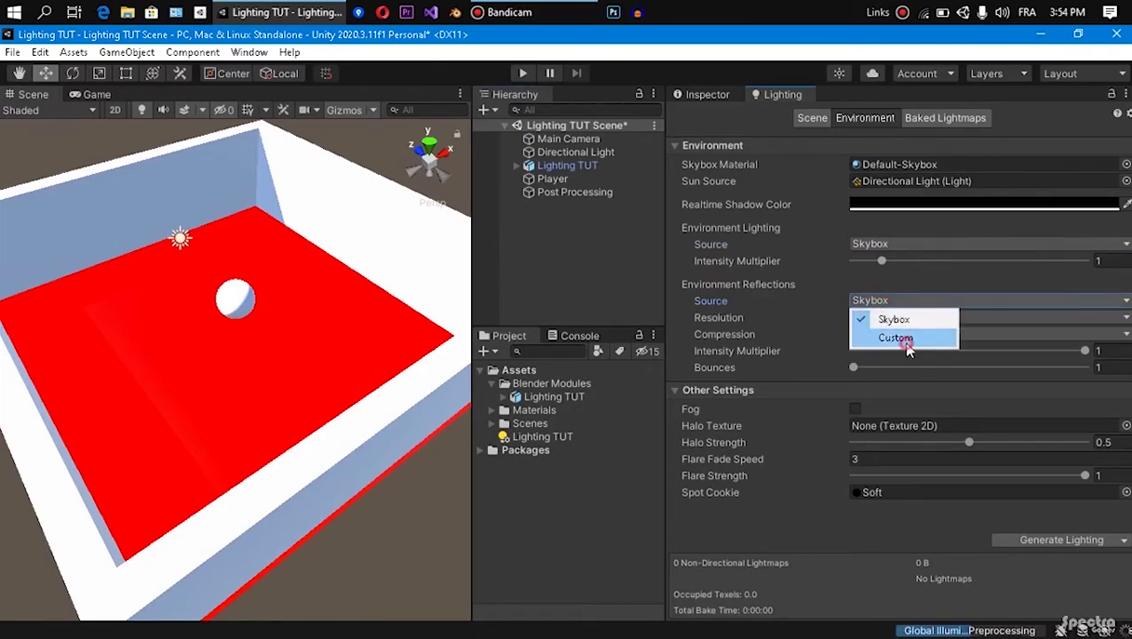
click(898, 340)
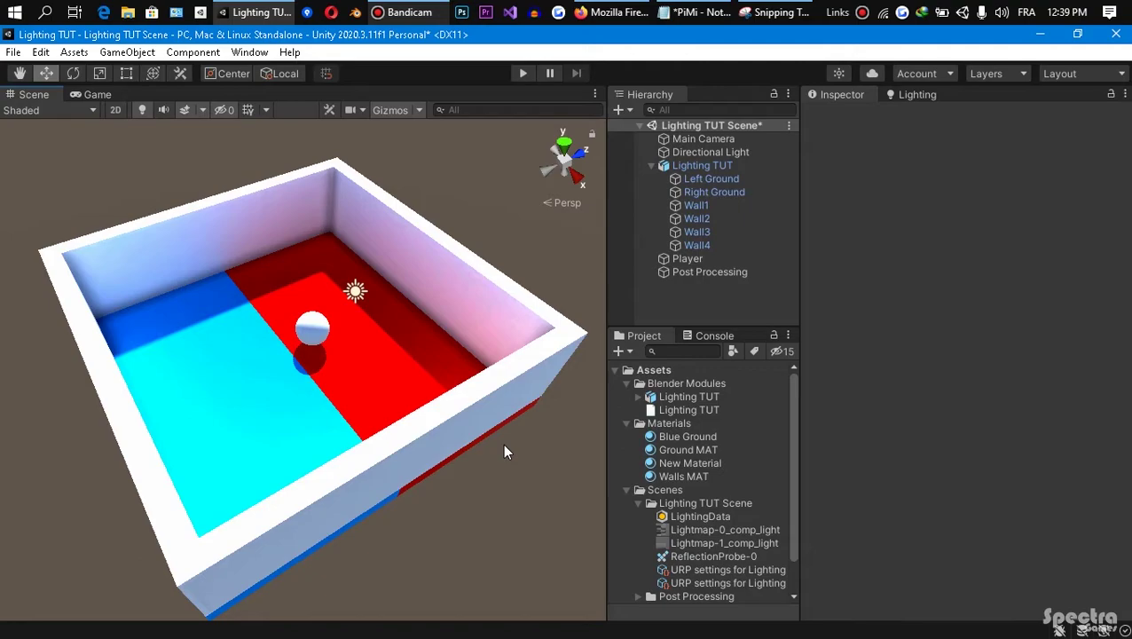
Step: Examine the baked room from several angles and inspect the Right Ground and Left Ground objects with their materials
right_drag(493, 437, 480, 468)
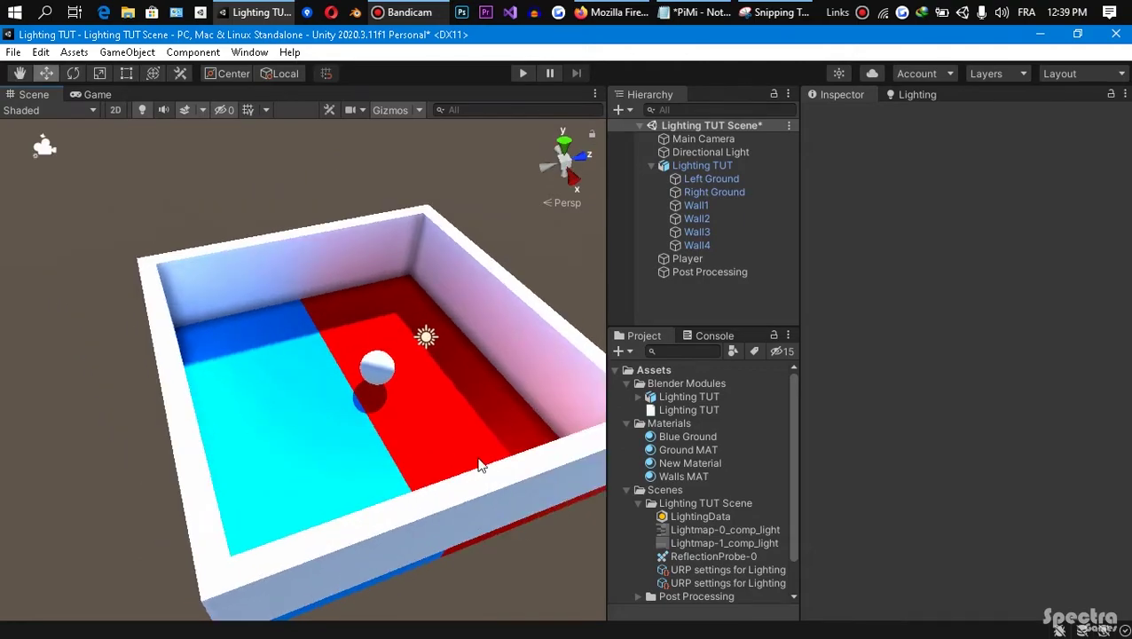
middle_drag(480, 468, 442, 466)
scroll(440, 464, up, 5)
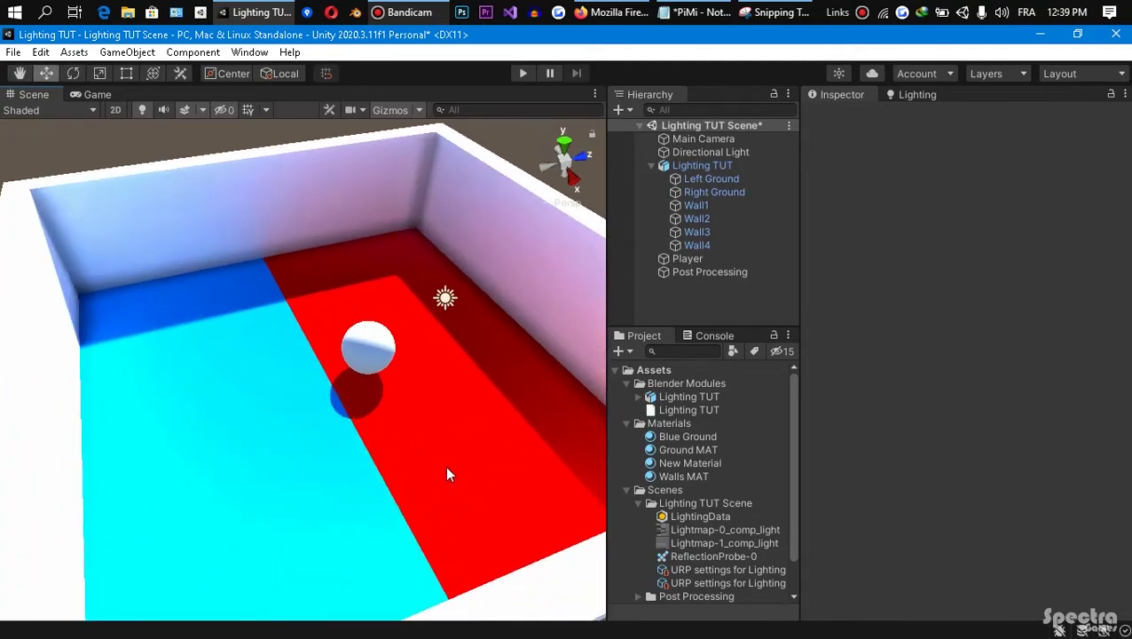
alt+drag(365, 389, 321, 387)
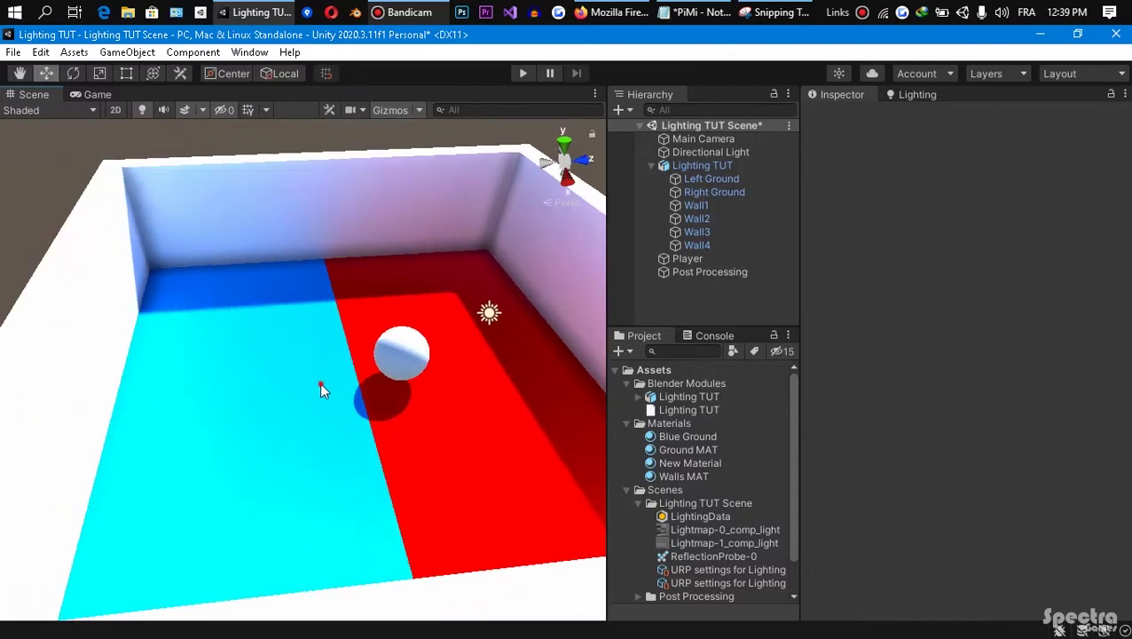
click(320, 414)
click(320, 414)
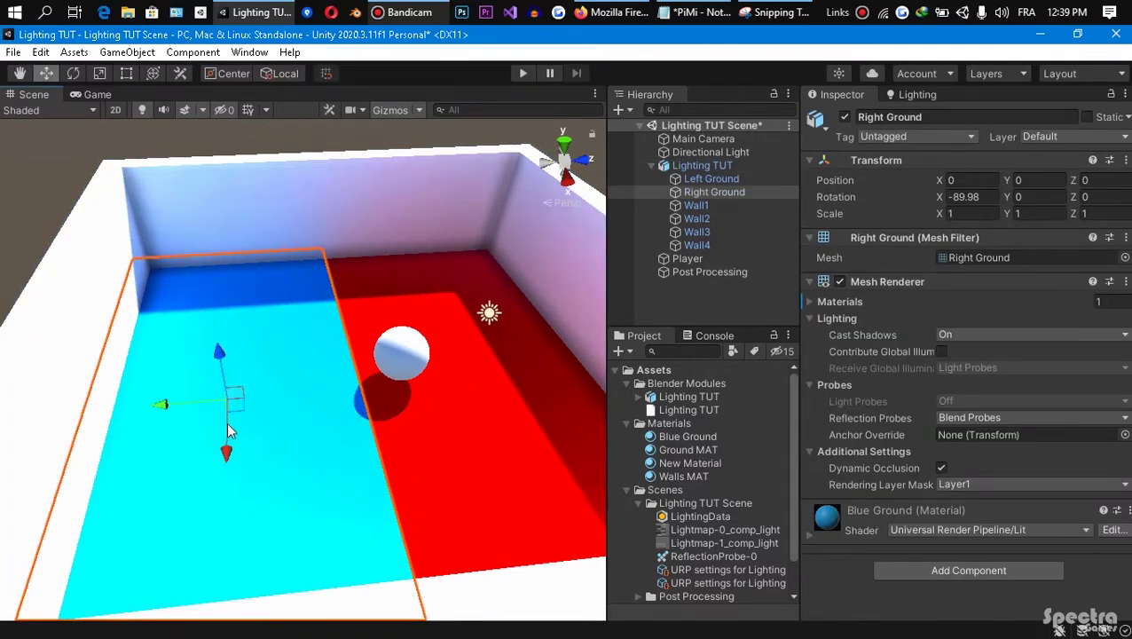
alt+drag(286, 417, 248, 428)
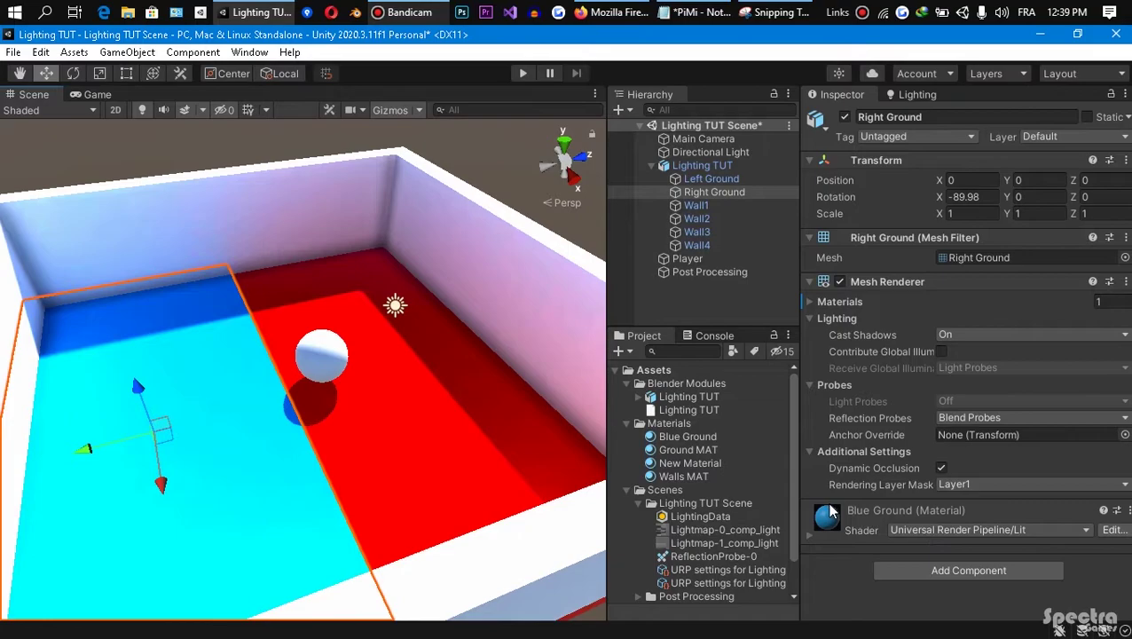
click(431, 430)
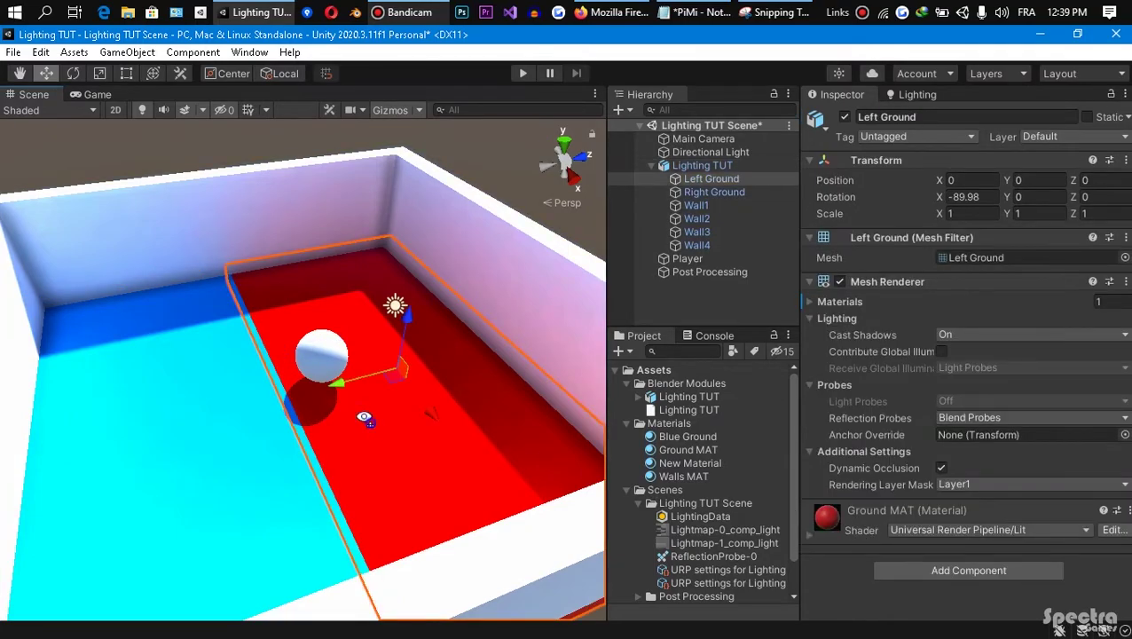
alt+drag(356, 416, 287, 395)
middle_drag(315, 382, 374, 373)
click(300, 222)
alt+drag(305, 355, 408, 356)
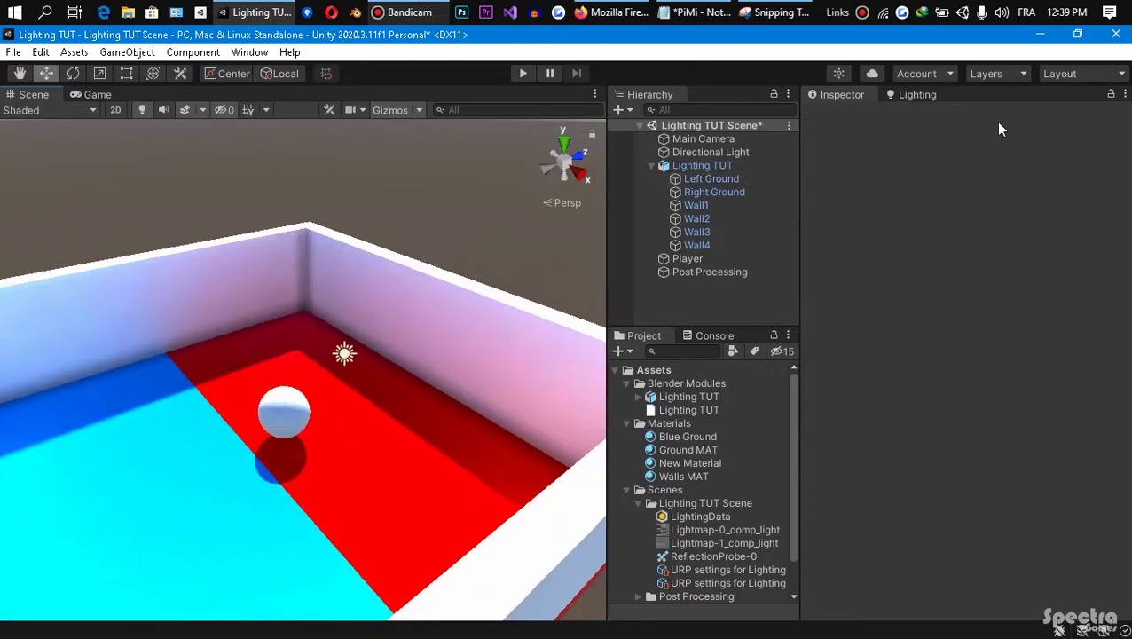
Step: Review the baked lightmaps and examine how the ground colors bleed onto the room's walls
click(886, 92)
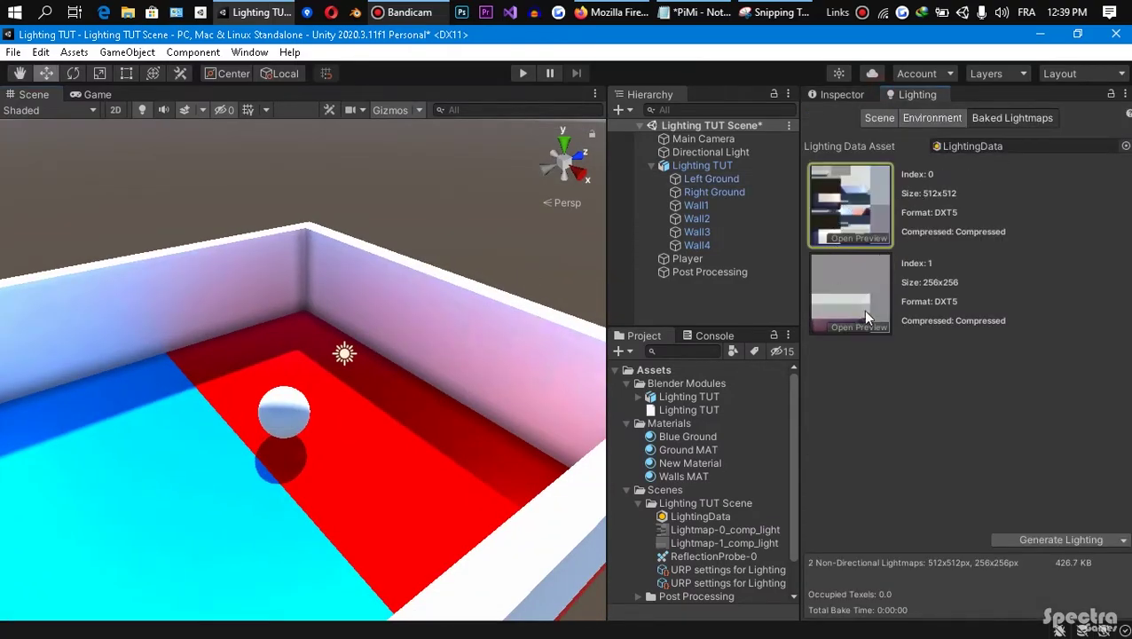
click(830, 94)
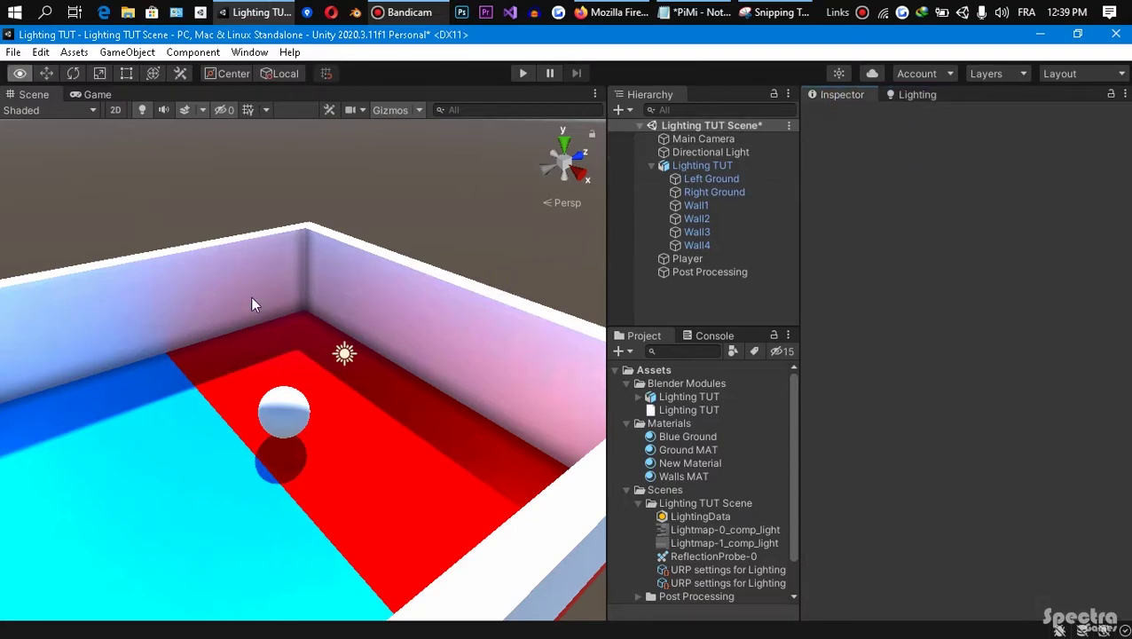
alt+drag(251, 297, 165, 303)
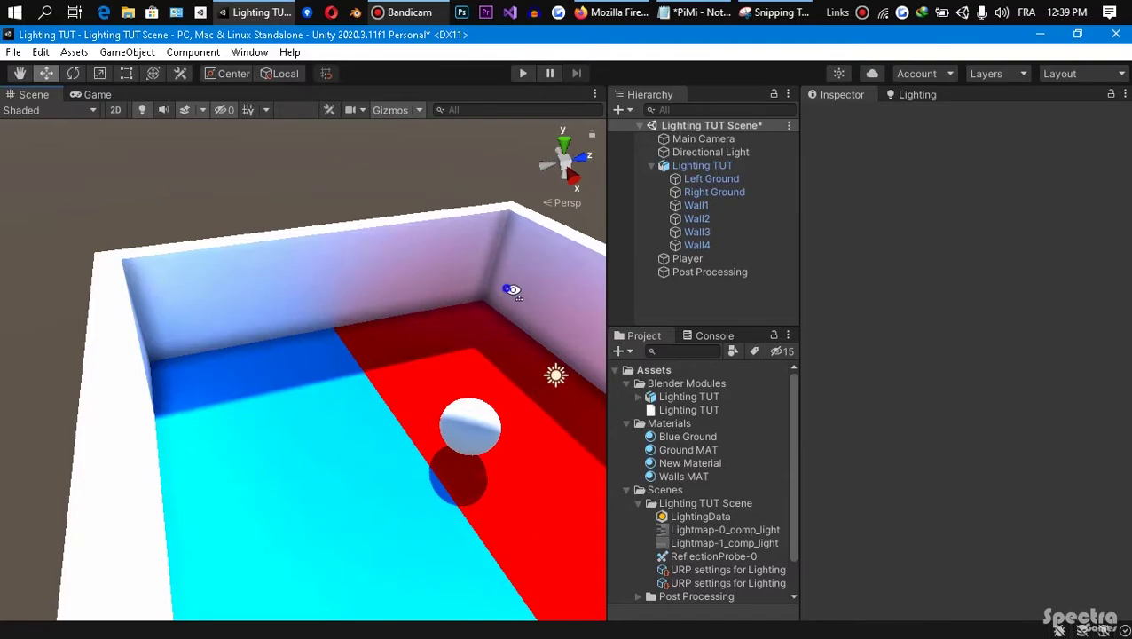
alt+drag(512, 291, 164, 331)
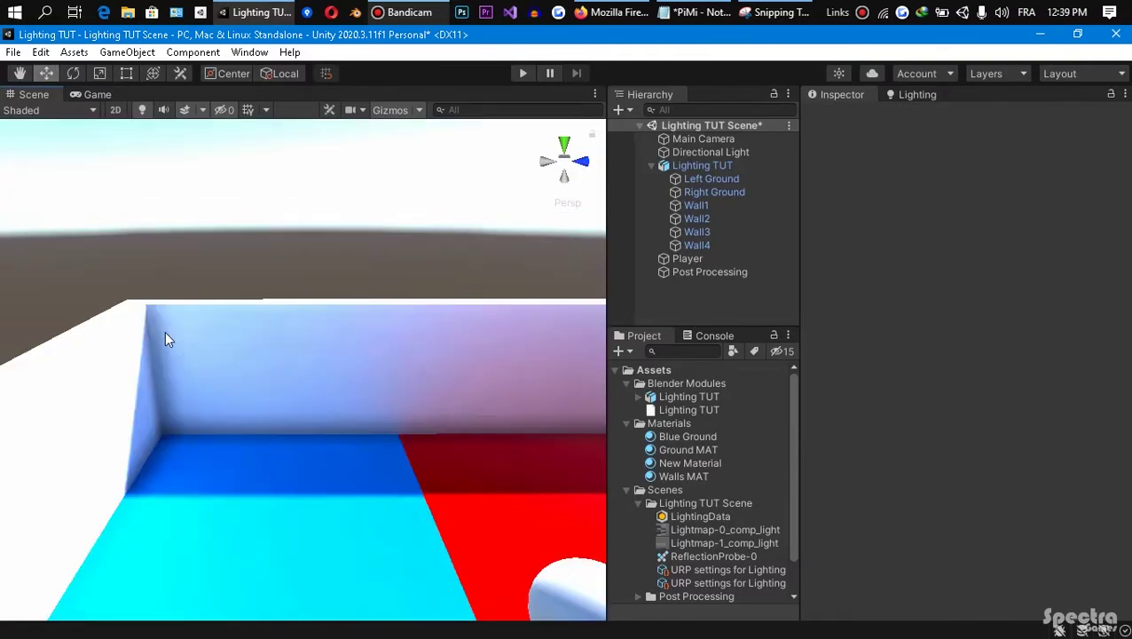
alt+drag(386, 434, 277, 262)
middle_drag(277, 262, 238, 264)
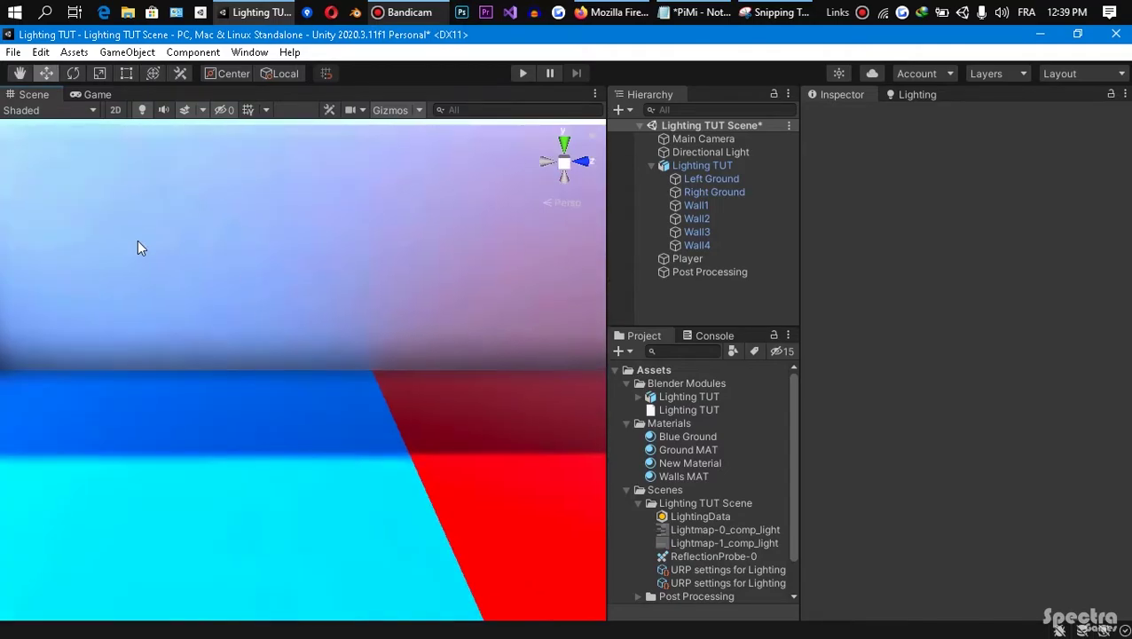
right_drag(220, 301, 393, 272)
right_drag(364, 334, 388, 252)
right_drag(391, 407, 212, 417)
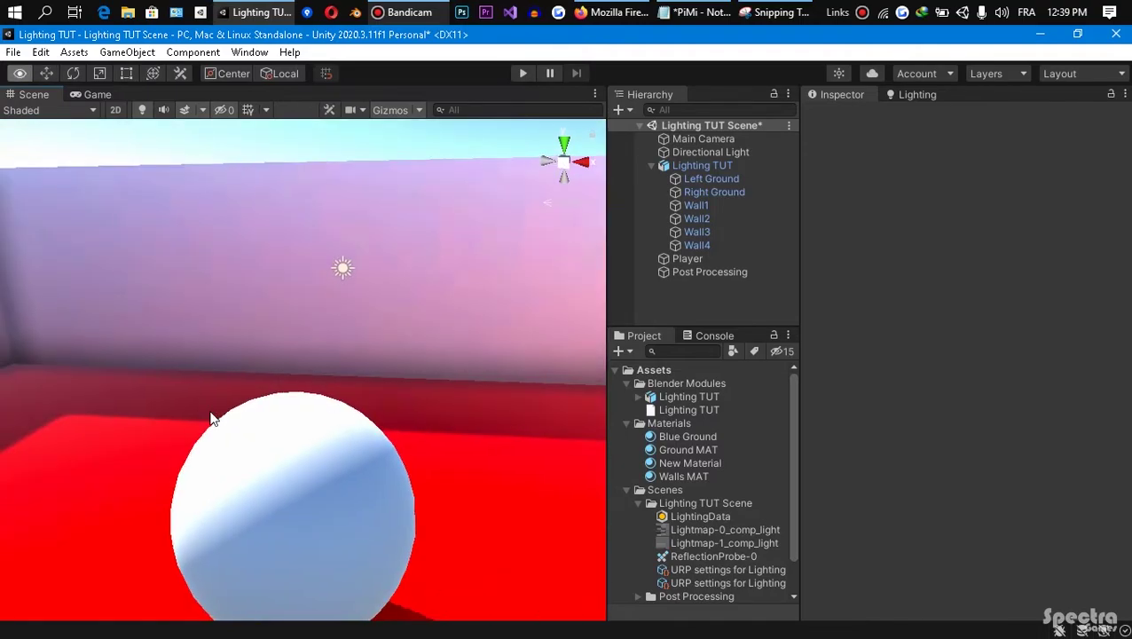
Step: Examine up close how the sphere is lit compared with the surrounding walls and ground
scroll(214, 416, down, 2)
scroll(215, 412, down, 4)
middle_drag(486, 463, 423, 369)
scroll(424, 369, up, 5)
middle_drag(458, 440, 421, 411)
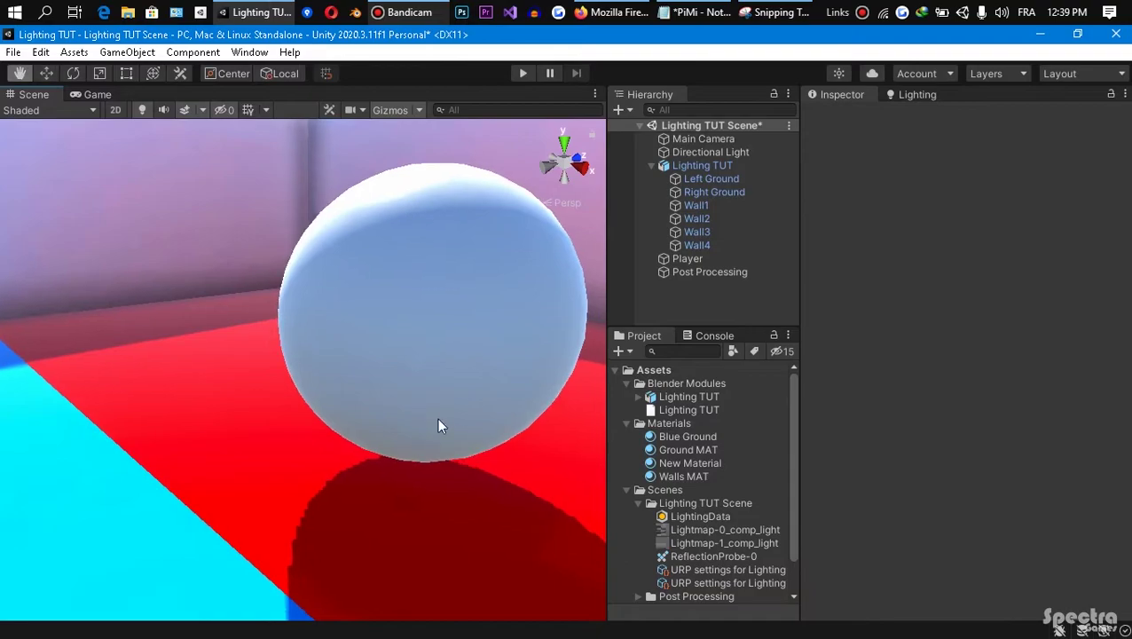
right_drag(443, 410, 458, 441)
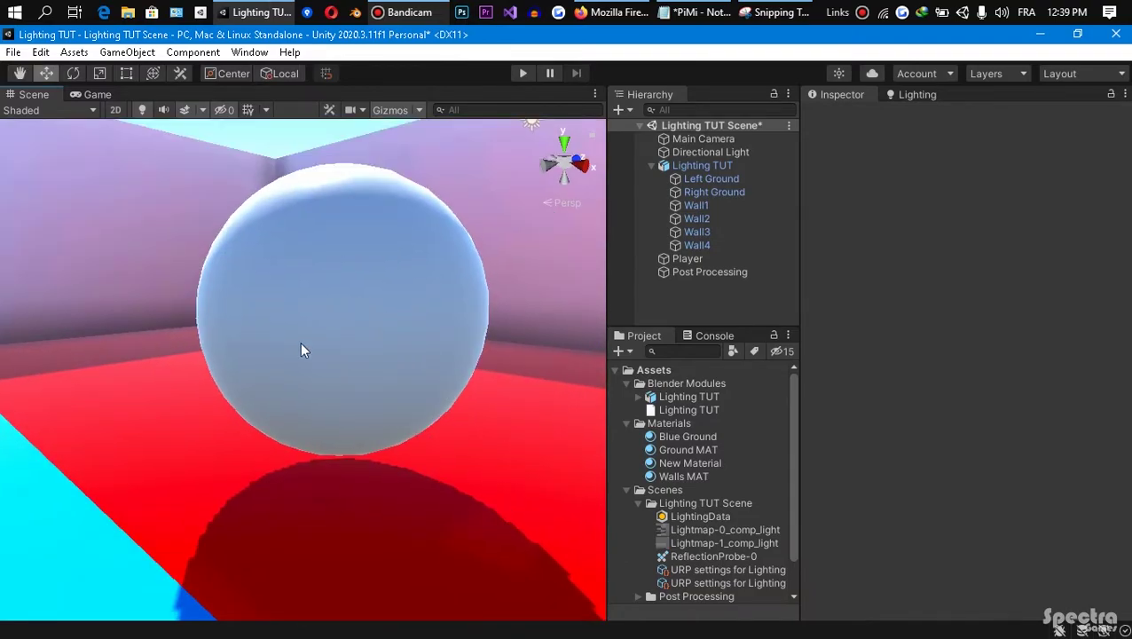
Step: Select the Player sphere and try moving it along its X axis across the red ground
click(401, 369)
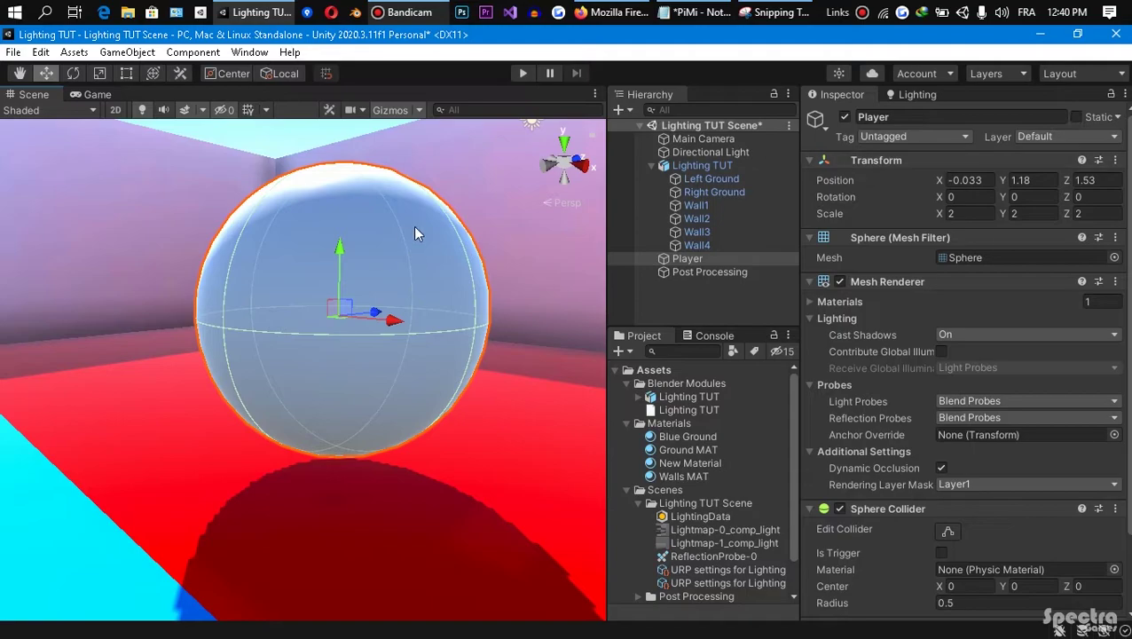
middle_drag(340, 248, 250, 285)
alt+drag(418, 378, 170, 305)
middle_drag(340, 383, 184, 301)
alt+drag(186, 301, 373, 355)
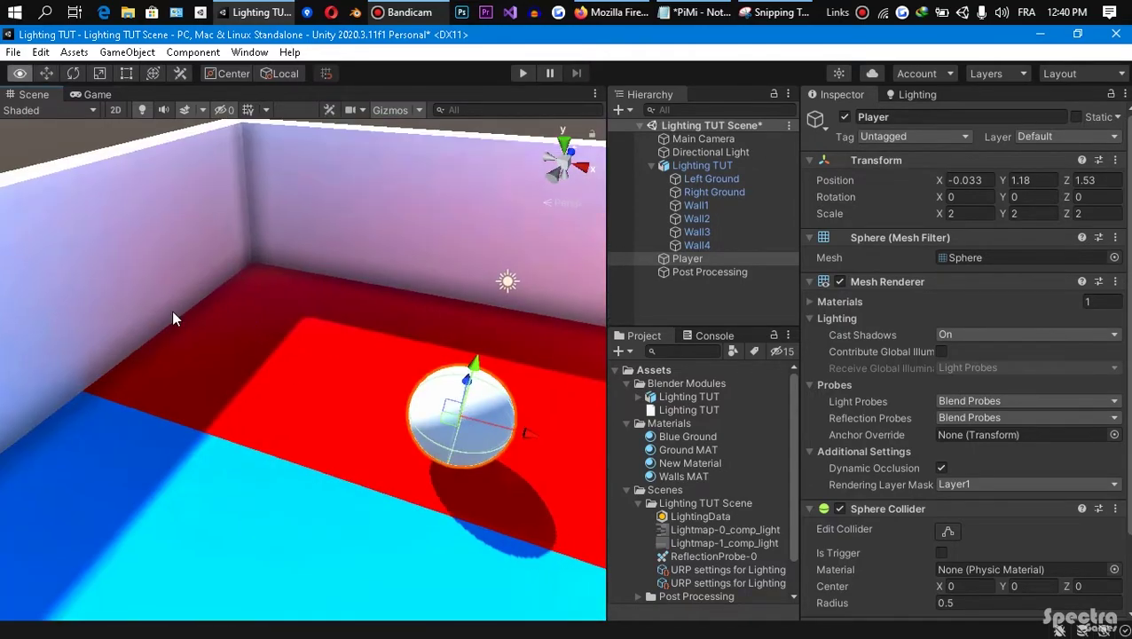
middle_drag(172, 310, 445, 396)
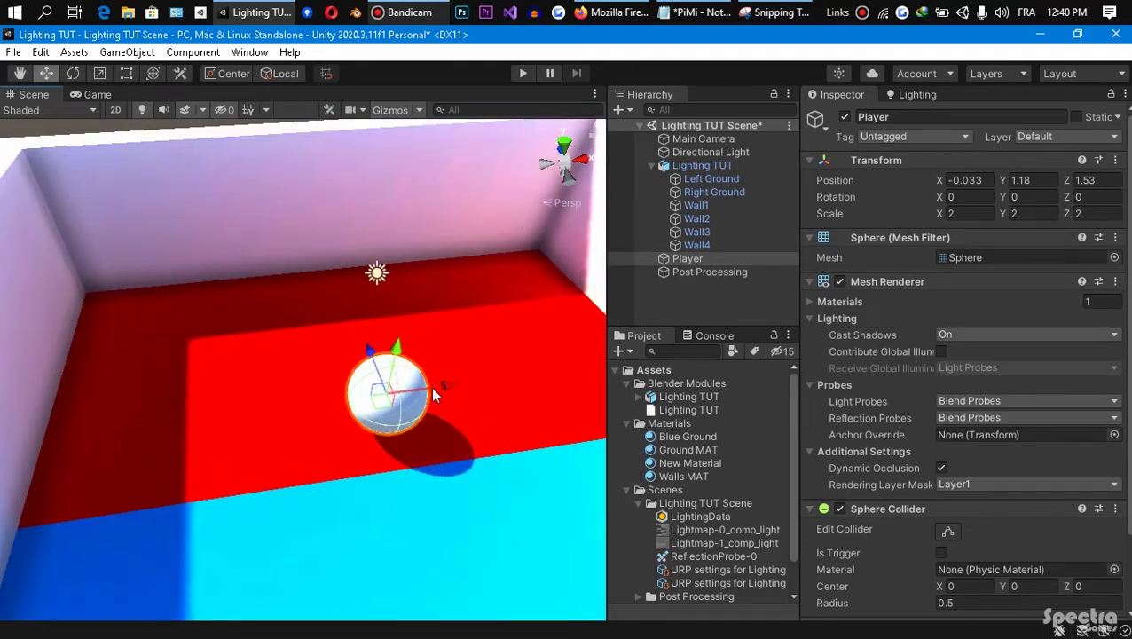
drag(431, 387, 145, 390)
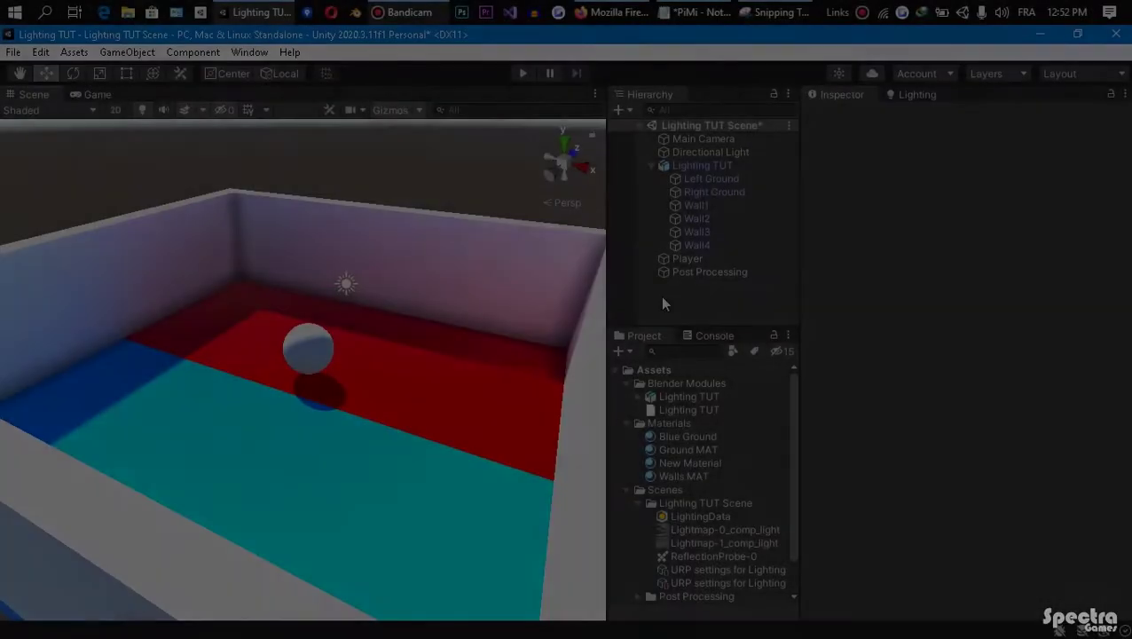
Step: Add a Light Probe Group to the scene and raise it to Y 1.36 around the Player sphere
right_click(660, 293)
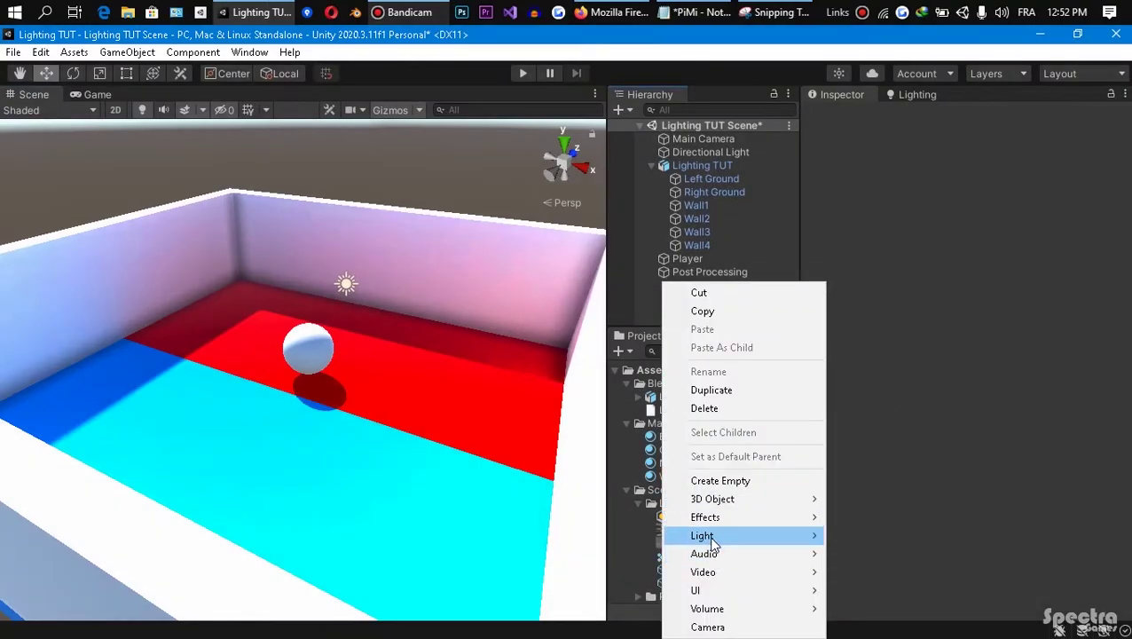
click(883, 535)
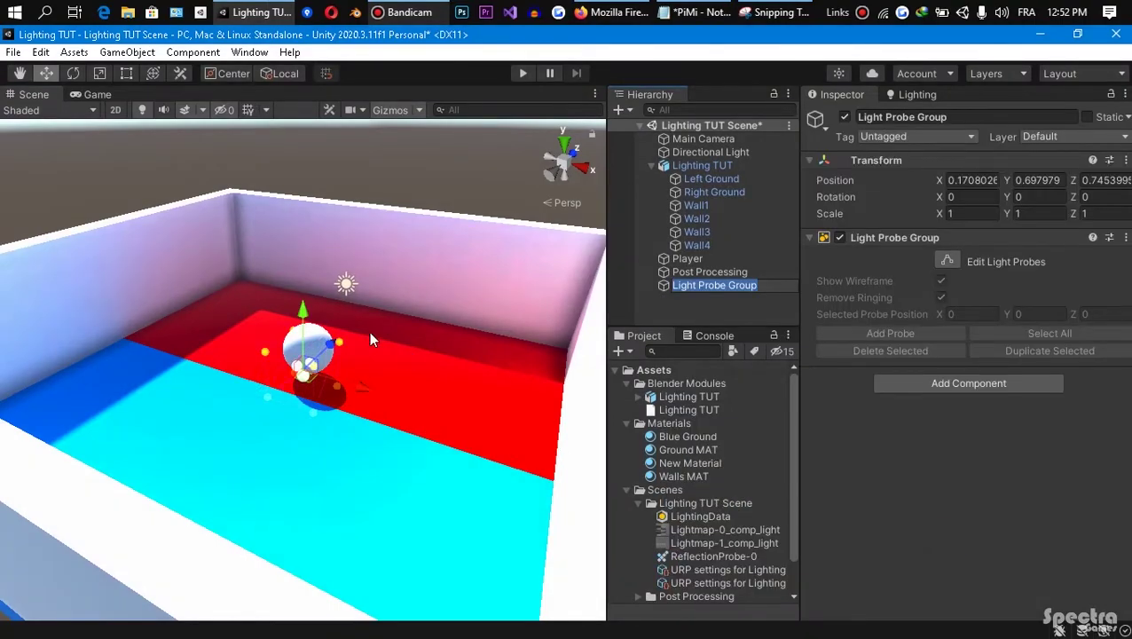
scroll(371, 340, up, 3)
drag(303, 313, 306, 282)
Step: Examine the placement of the light probes around the Player sphere from close up and from above
alt+drag(361, 410, 389, 200)
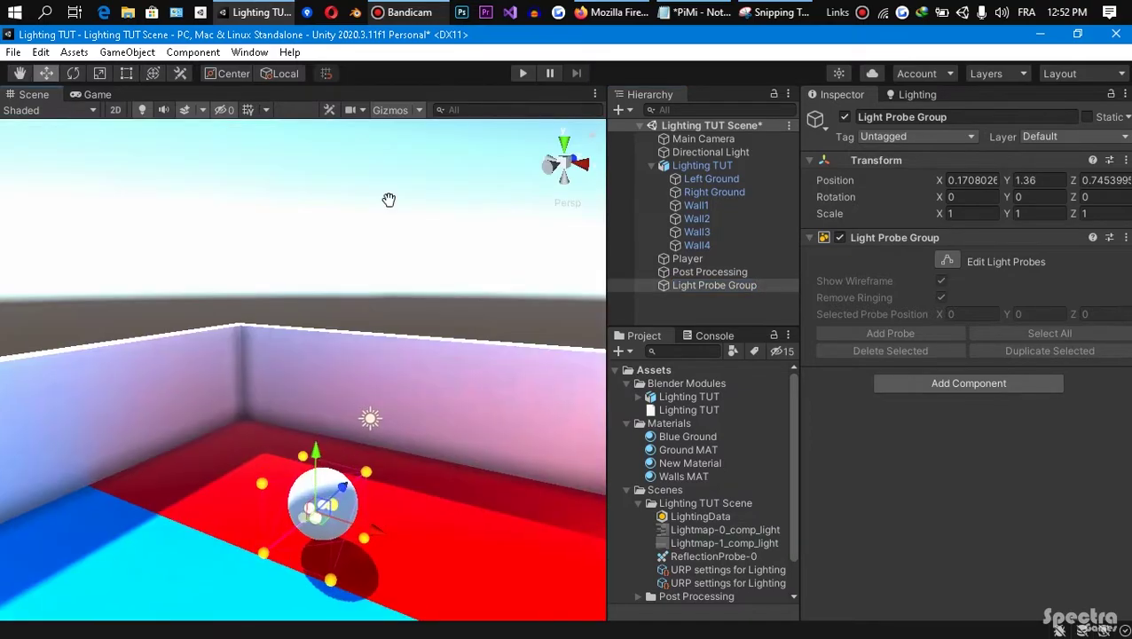
middle_drag(388, 200, 418, 183)
scroll(378, 273, up, 3)
scroll(338, 371, down, 3)
scroll(413, 185, down, 3)
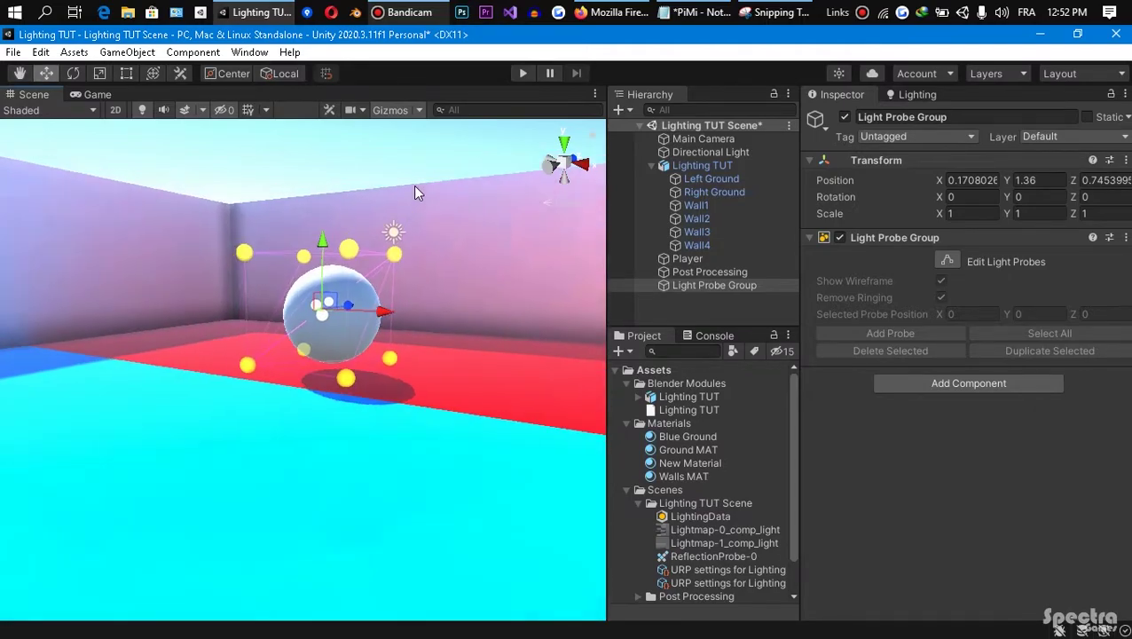
middle_drag(353, 376, 342, 613)
right_drag(339, 344, 326, 470)
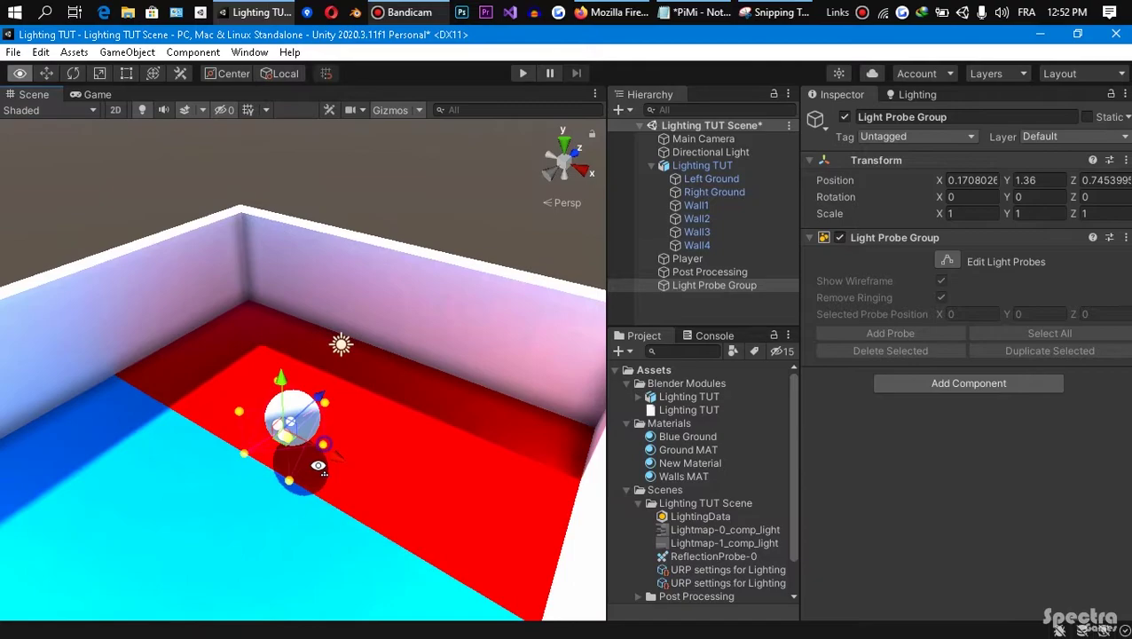
right_drag(321, 426, 315, 472)
scroll(315, 471, down, 3)
middle_drag(328, 454, 388, 353)
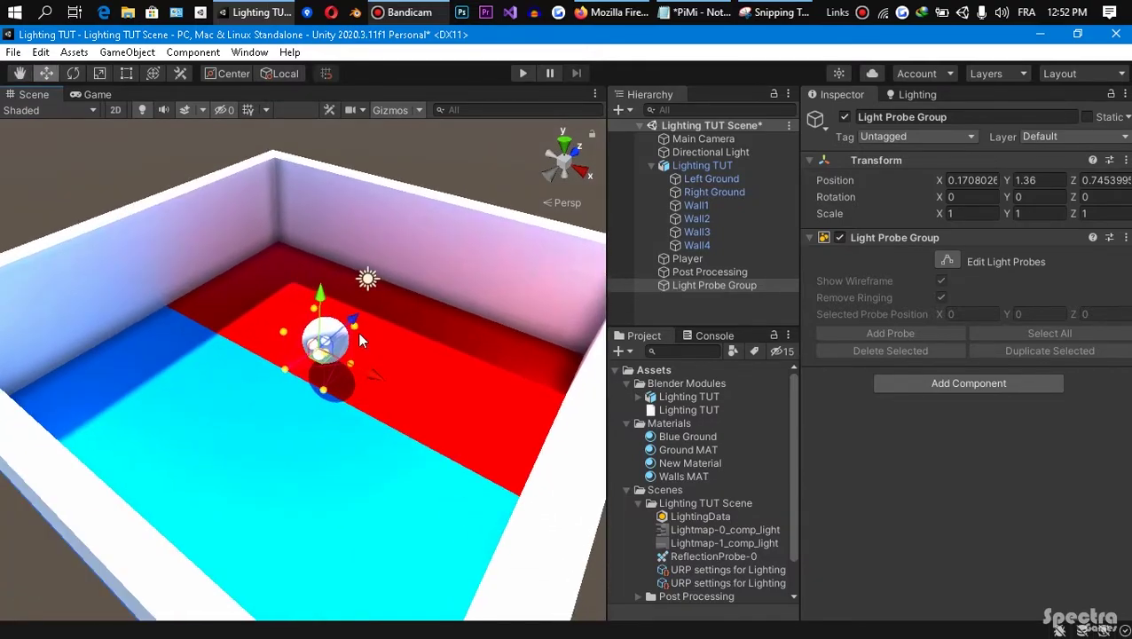
Step: From the top view, edit the light probes and spread them along X to about 8.3 and -8.7, near the side walls
click(564, 148)
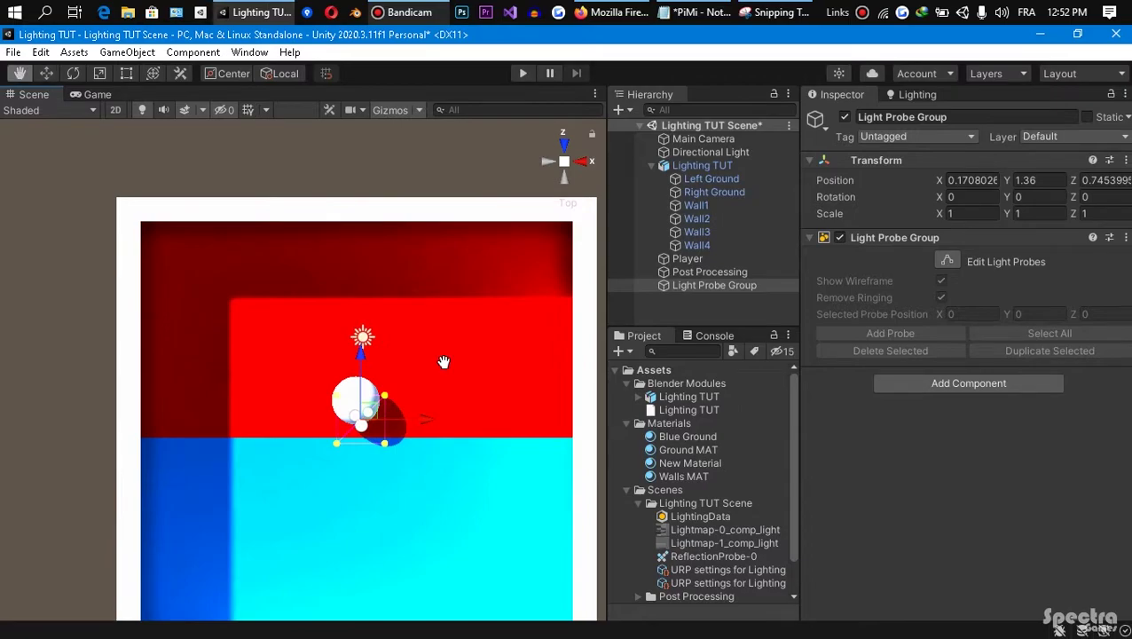
middle_drag(444, 362, 432, 348)
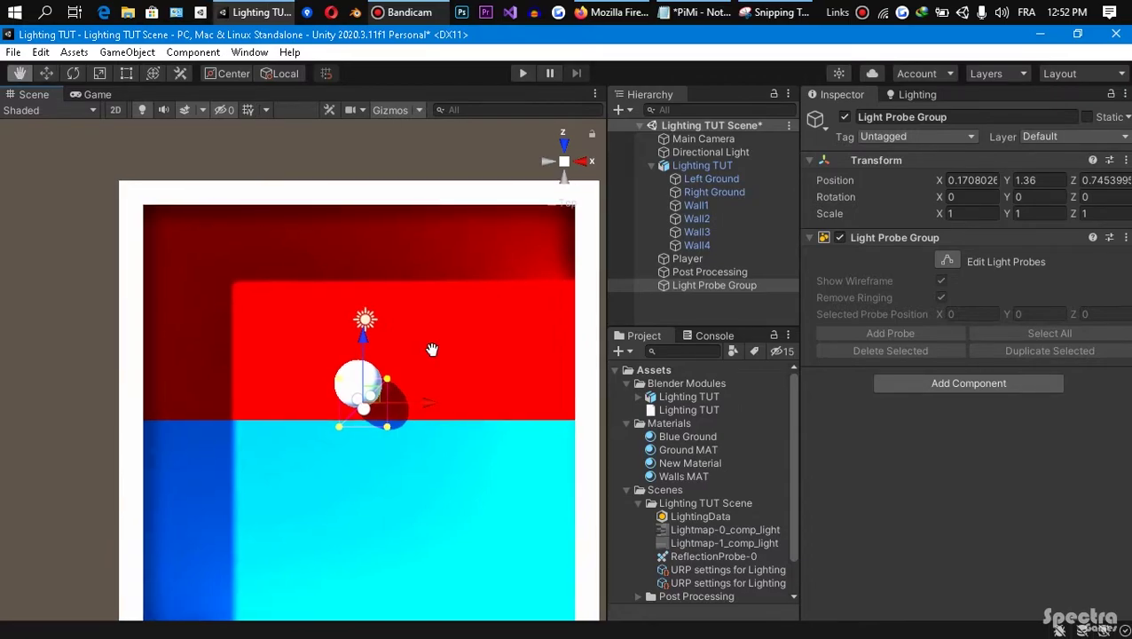
middle_drag(433, 426, 425, 351)
click(947, 261)
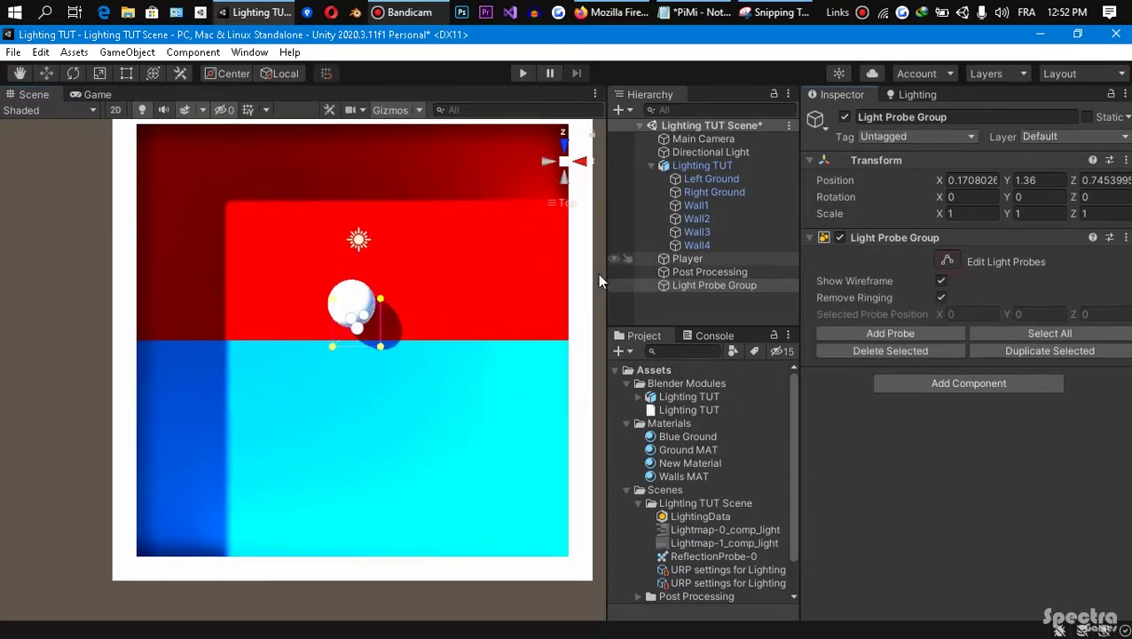
drag(404, 377, 369, 284)
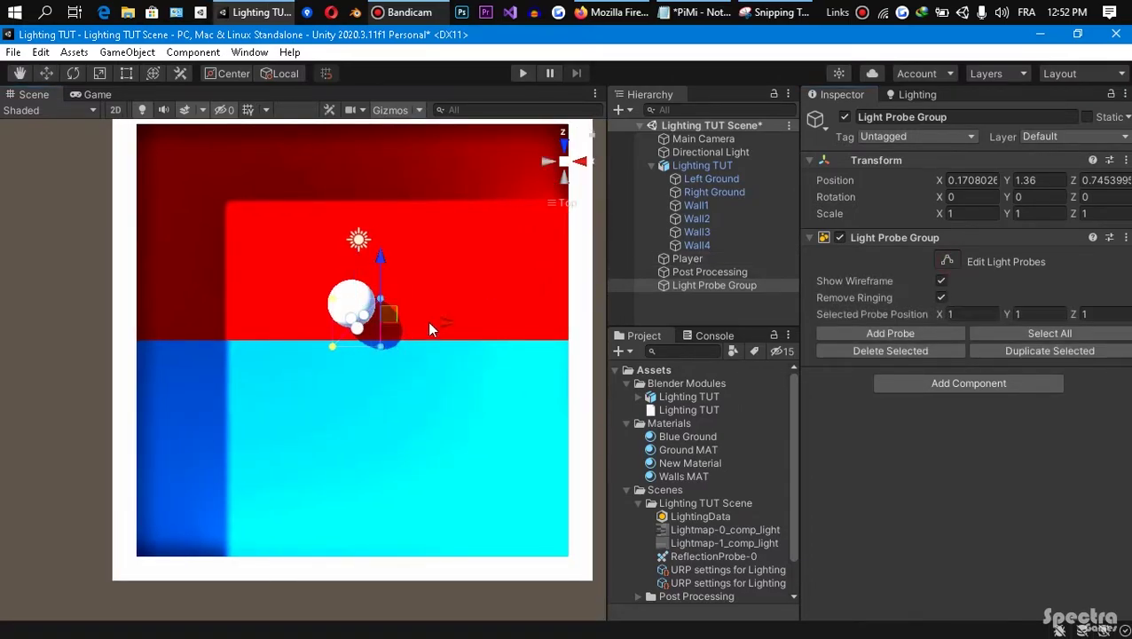
drag(545, 347, 619, 335)
scroll(326, 381, down, 2)
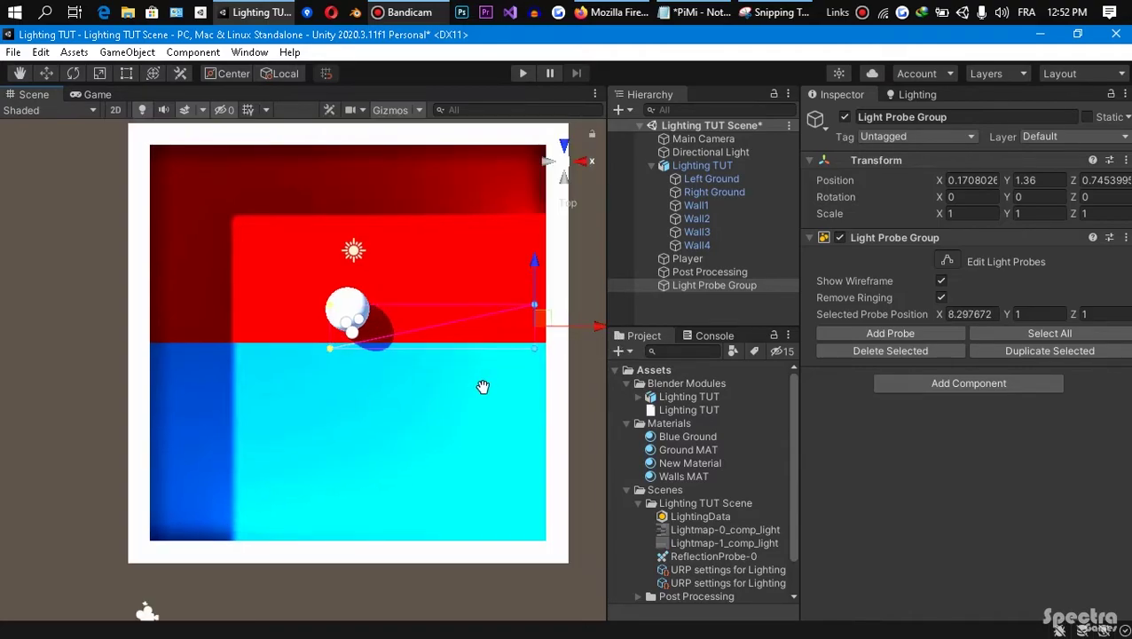
drag(326, 381, 297, 306)
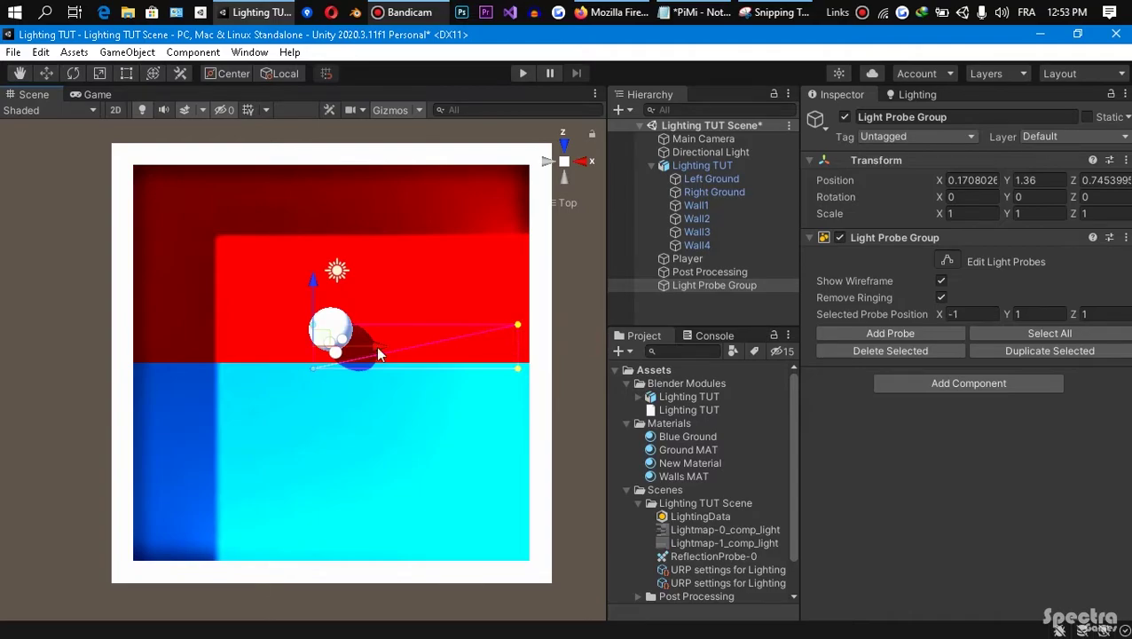
drag(376, 346, 206, 347)
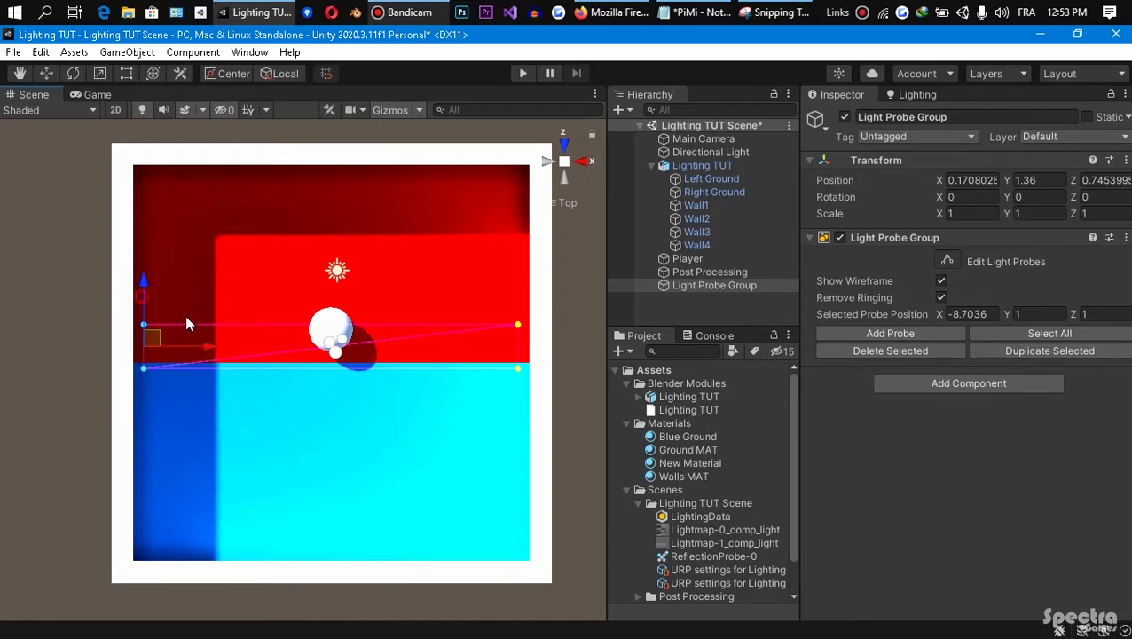
Step: Move the two rows of light probes apart along Z to about 7.75 and -9.39, beside the end walls
drag(131, 288, 540, 333)
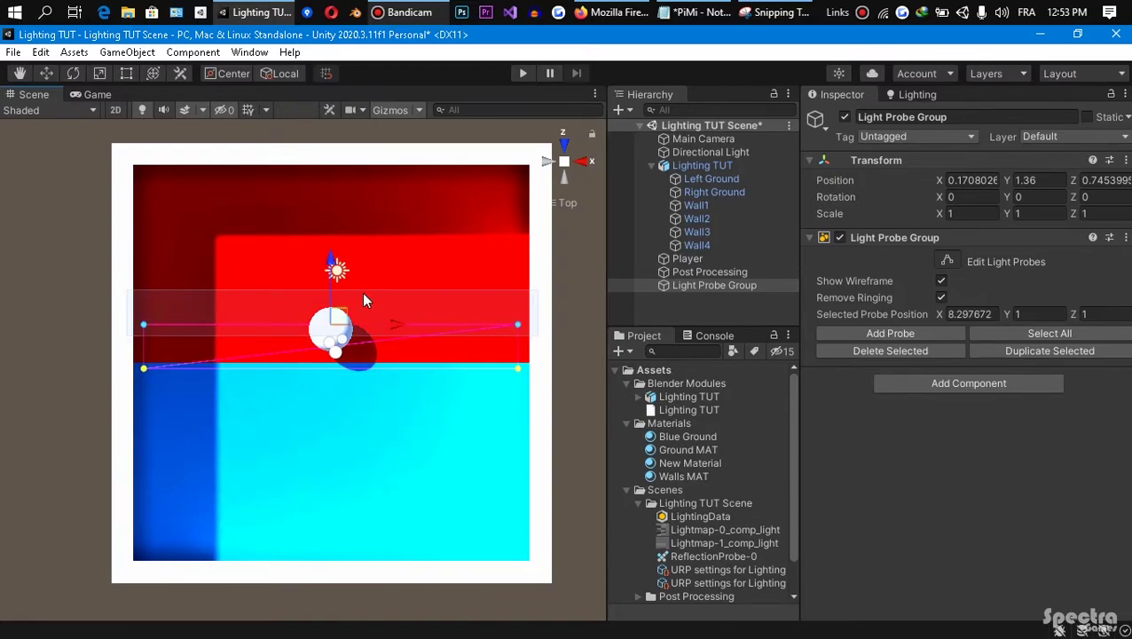
drag(332, 263, 315, 115)
drag(115, 326, 524, 419)
drag(330, 346, 334, 482)
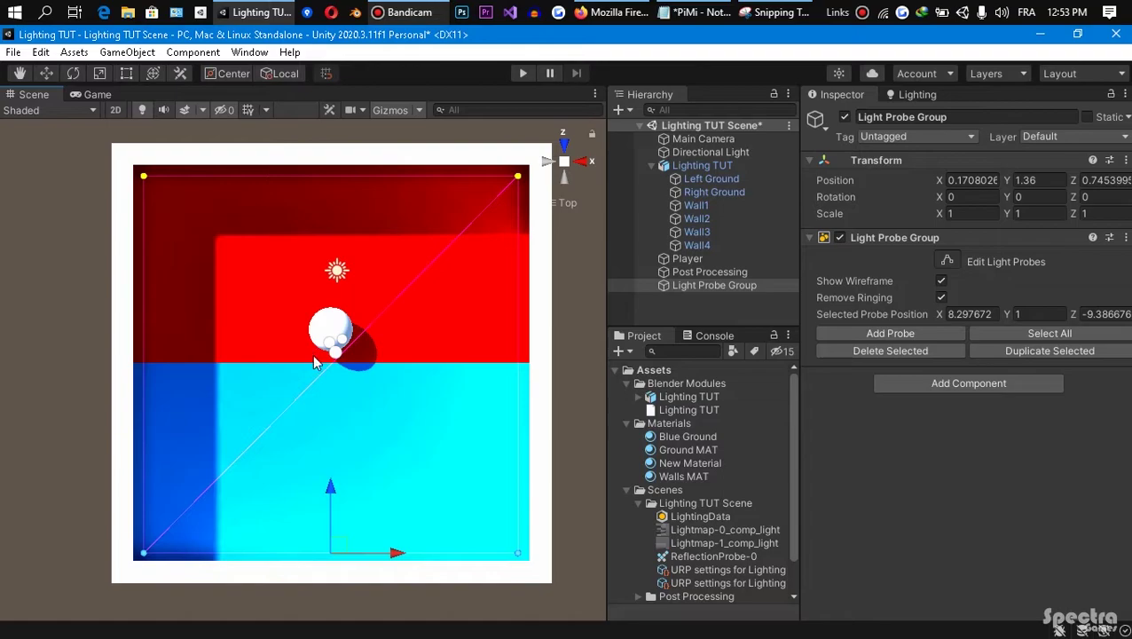
Step: Duplicate the row of light probes at the red end wall repeatedly and space the copies along Z across the room
click(590, 336)
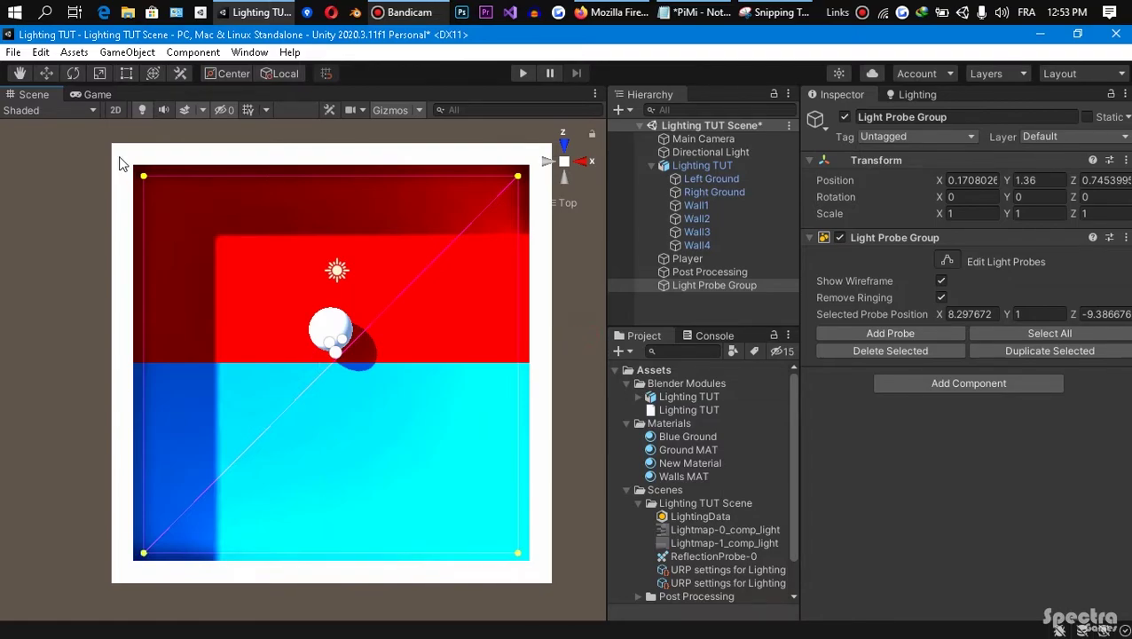
drag(117, 142, 525, 236)
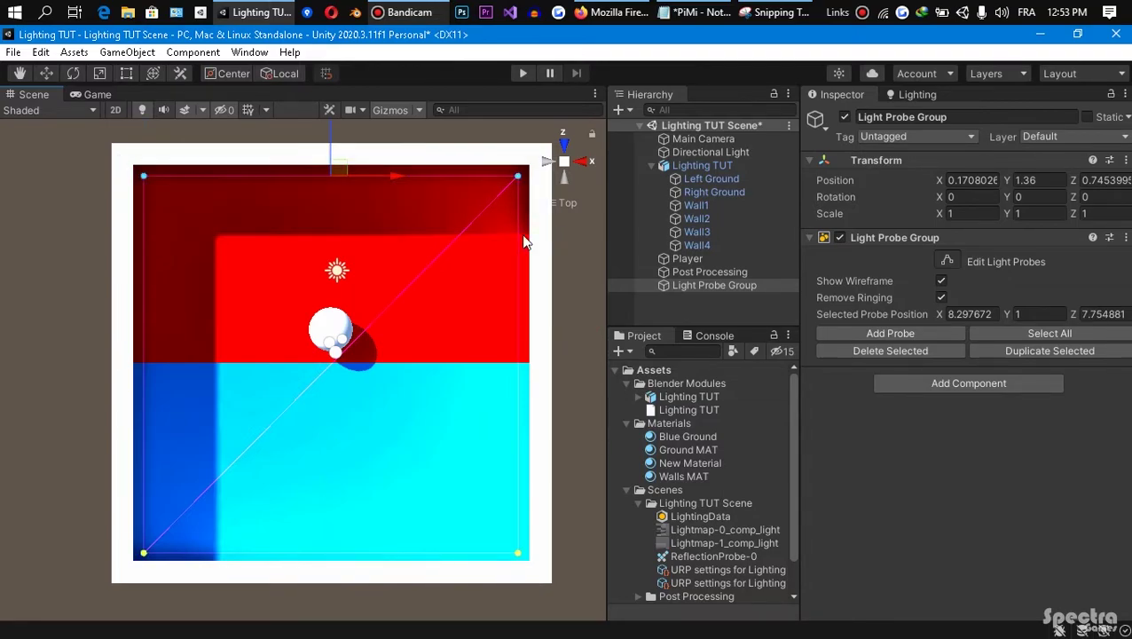
drag(333, 133, 330, 191)
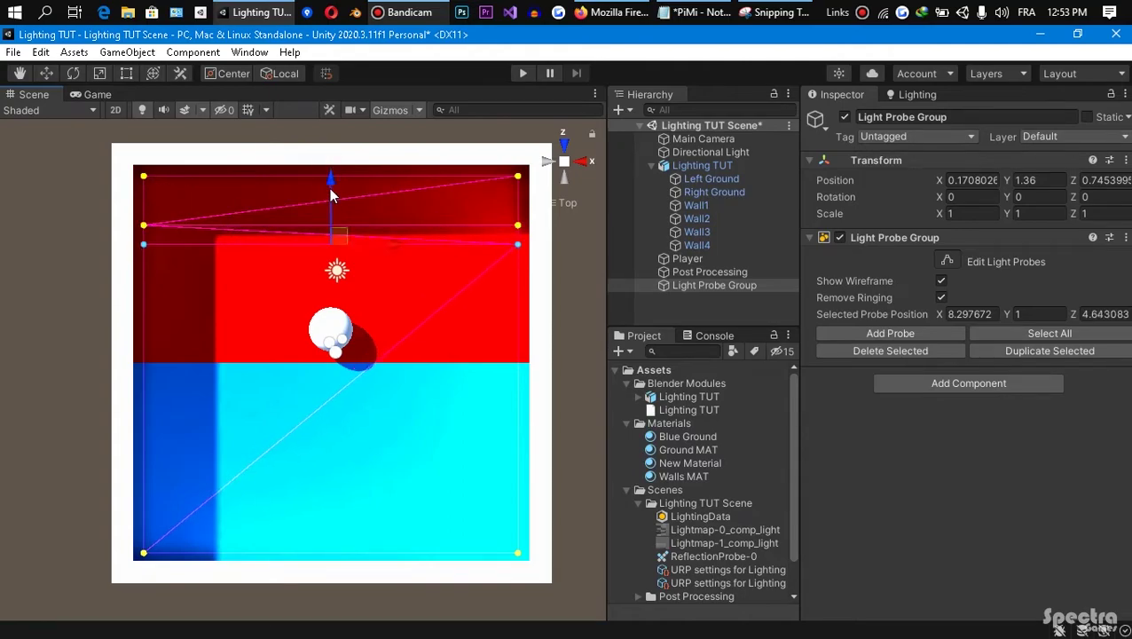
drag(329, 189, 328, 424)
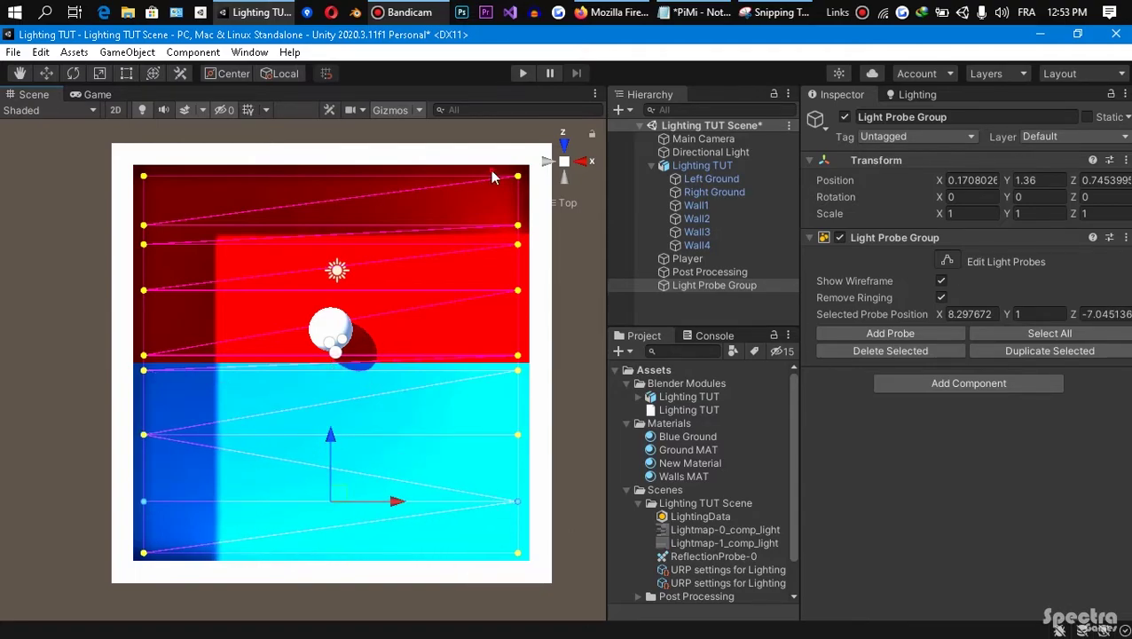
Step: Duplicate the column of light probes by the positive-X wall and distribute copies along X to fill the room
drag(486, 148, 580, 588)
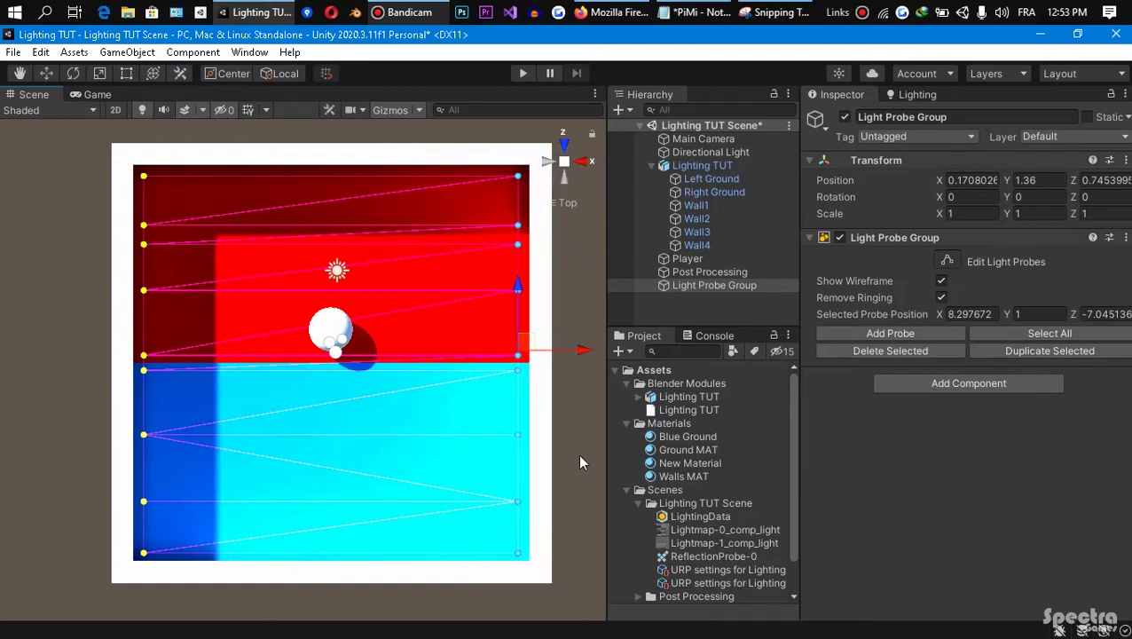
key(ctrl+d)
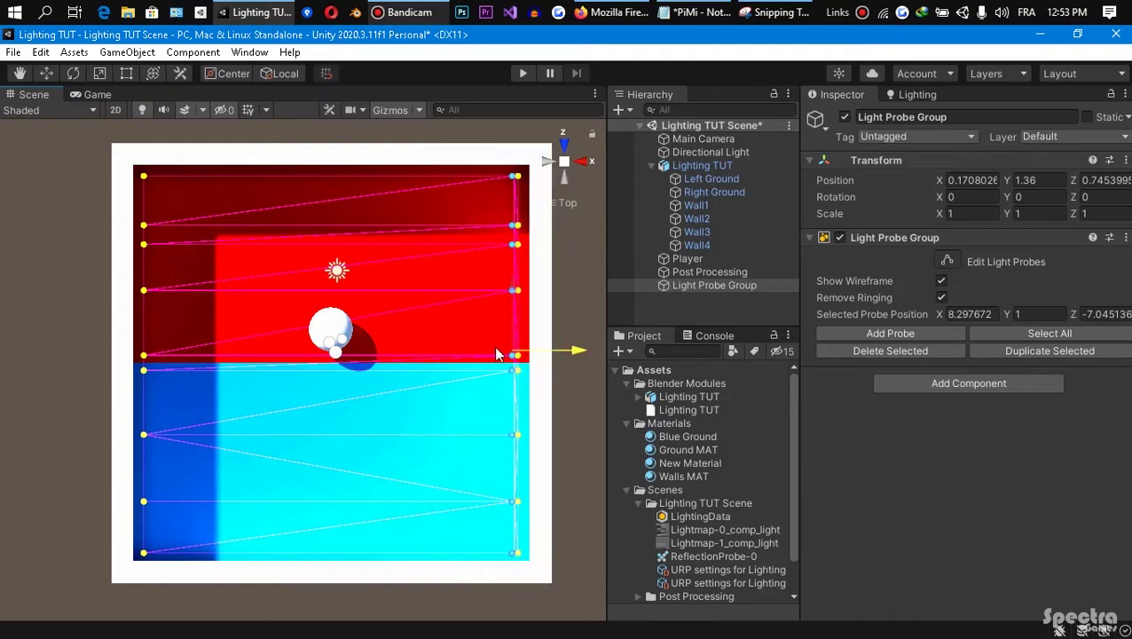
drag(578, 350, 276, 355)
key(ctrl+d)
drag(302, 156, 380, 597)
drag(393, 358, 388, 315)
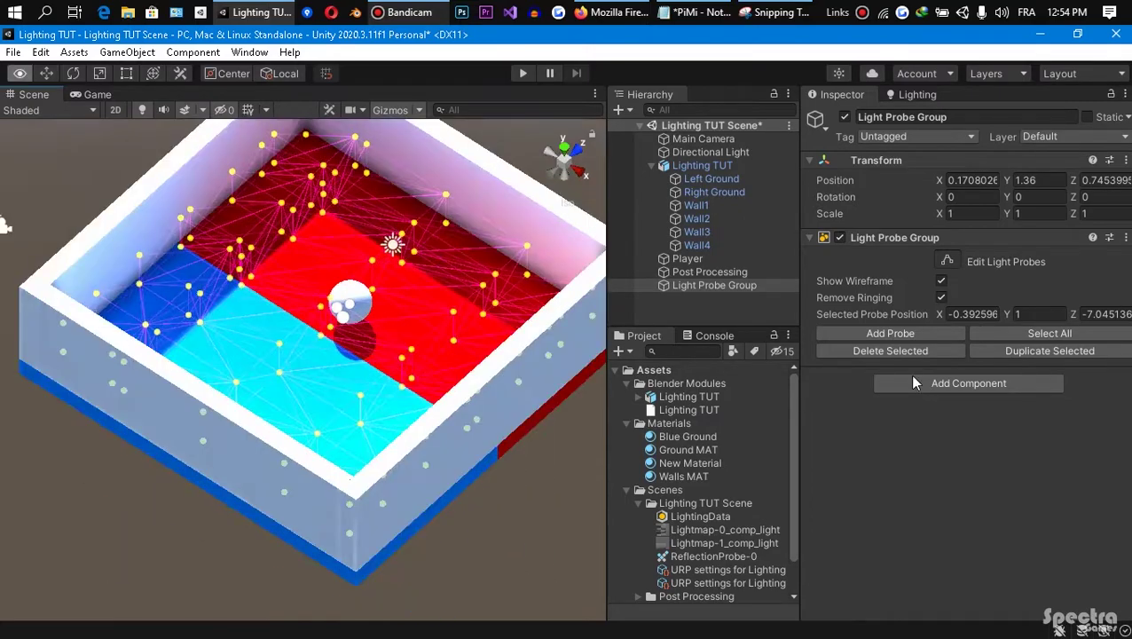
Step: Examine the distribution of the light probes throughout the room from several angles
middle_drag(389, 316, 385, 376)
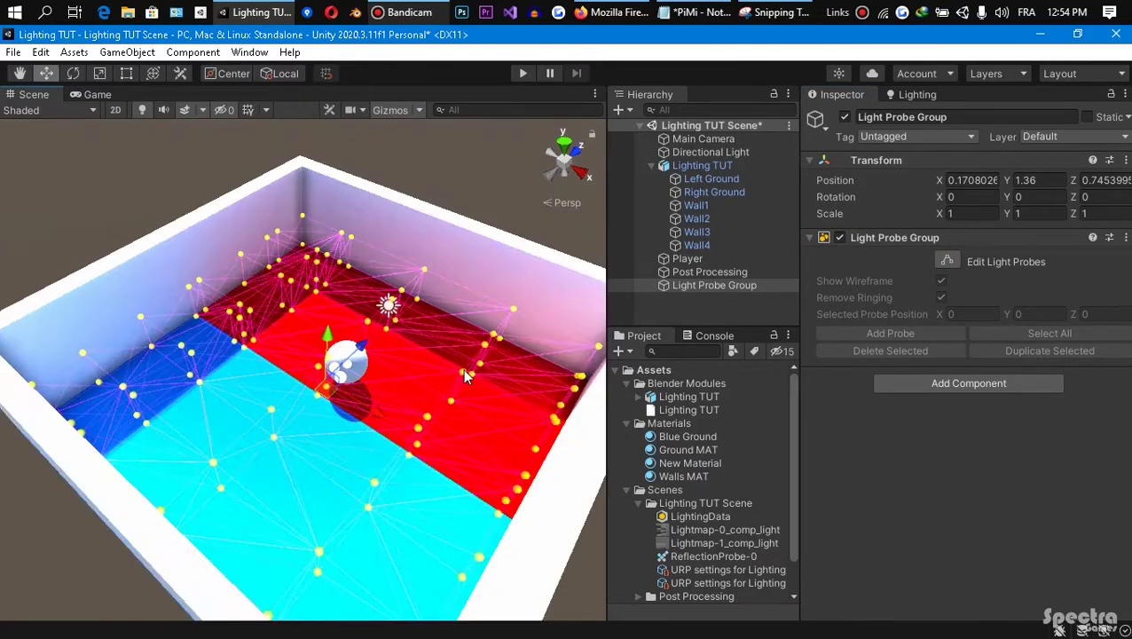
right_drag(464, 374, 412, 289)
middle_drag(404, 264, 423, 237)
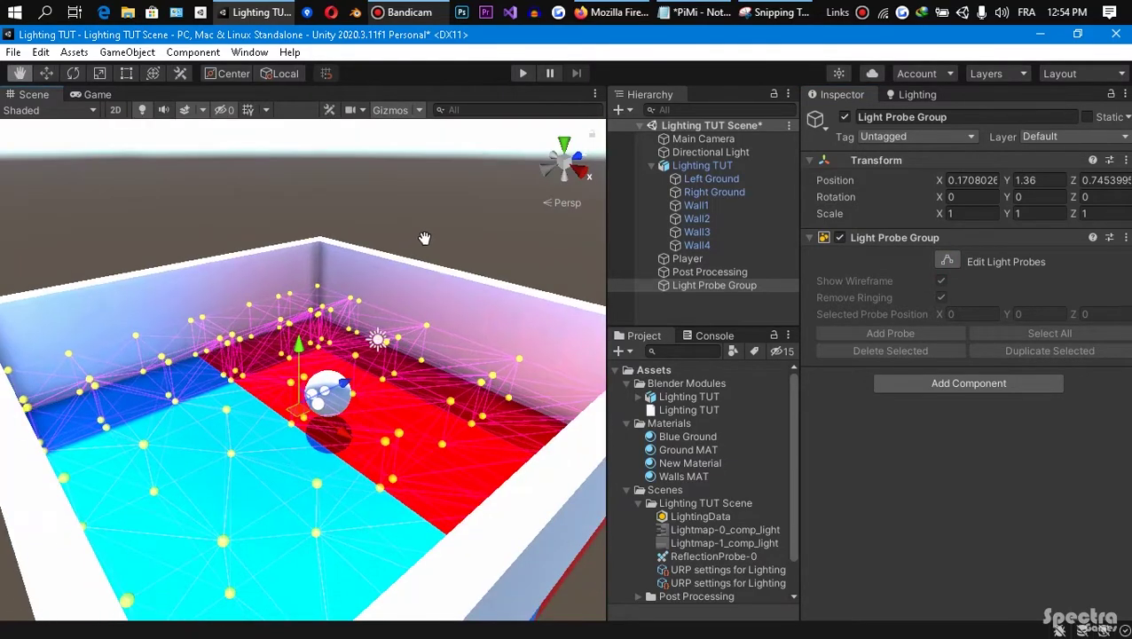
middle_drag(463, 381, 483, 354)
right_drag(494, 396, 447, 375)
middle_drag(447, 374, 446, 374)
alt+drag(446, 375, 426, 371)
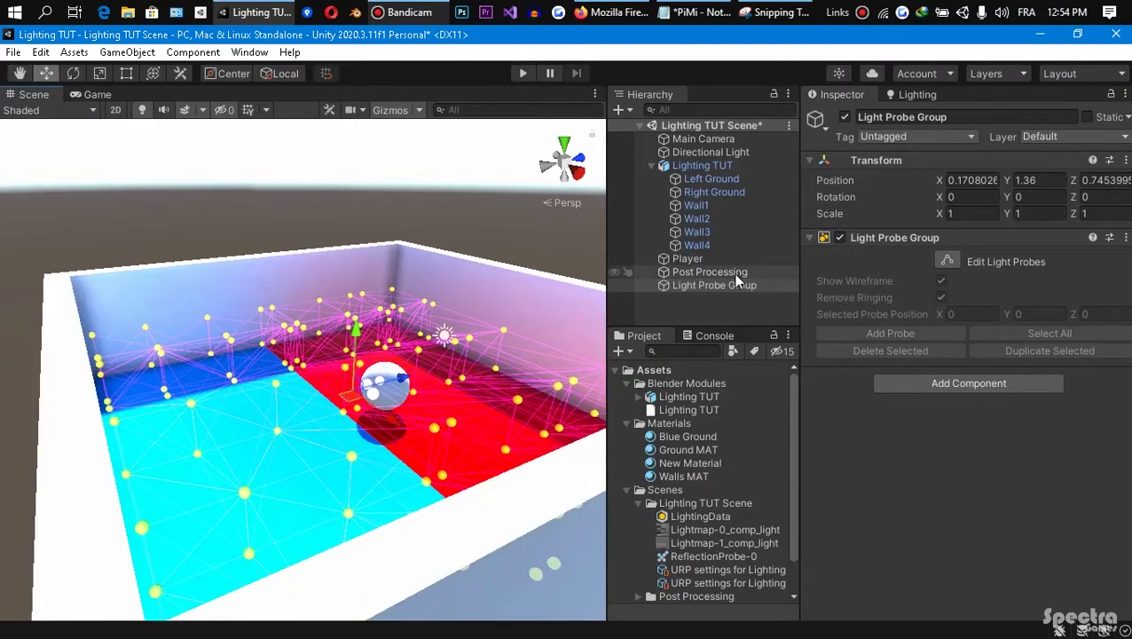
Step: Inspect the Player sphere's settings and the Light Probe Group in the scene
click(701, 258)
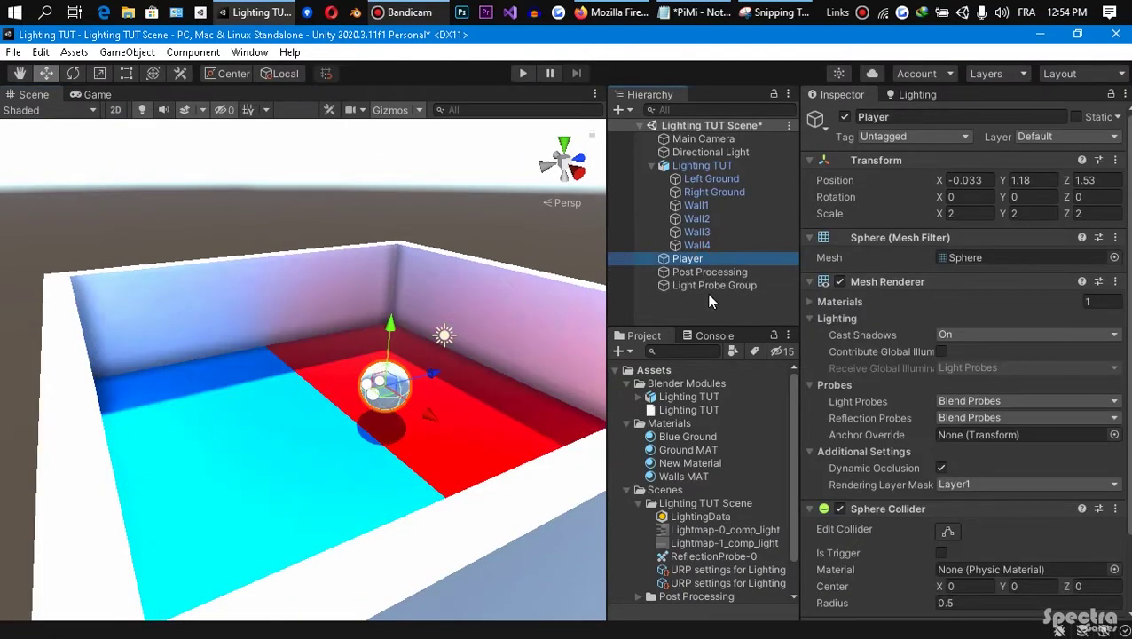
click(695, 314)
click(683, 261)
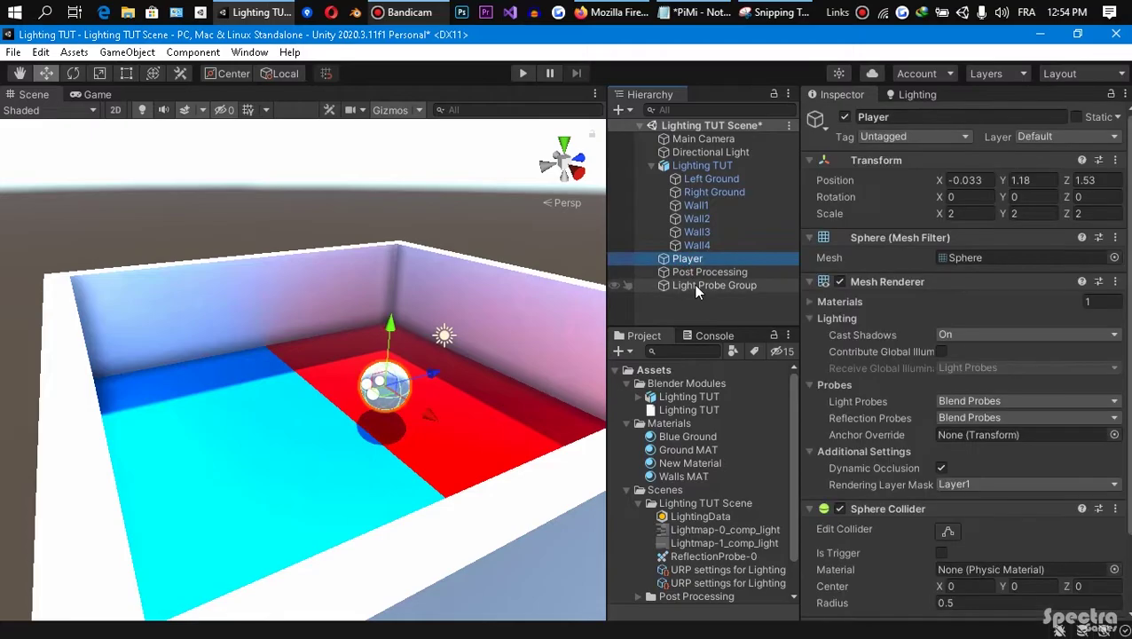
click(694, 284)
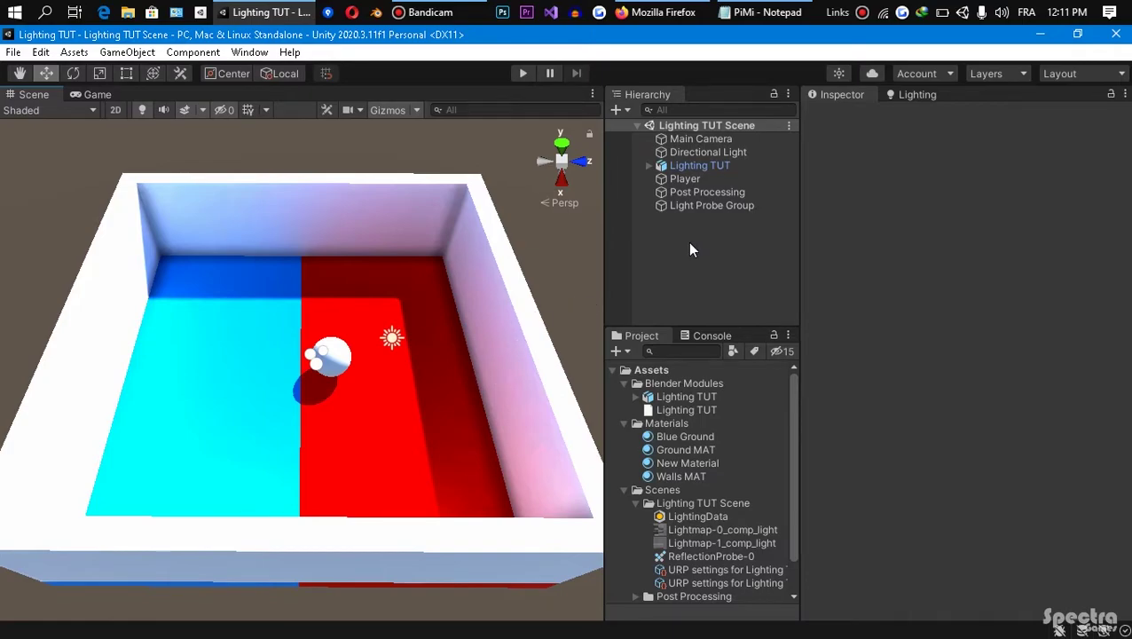
click(705, 205)
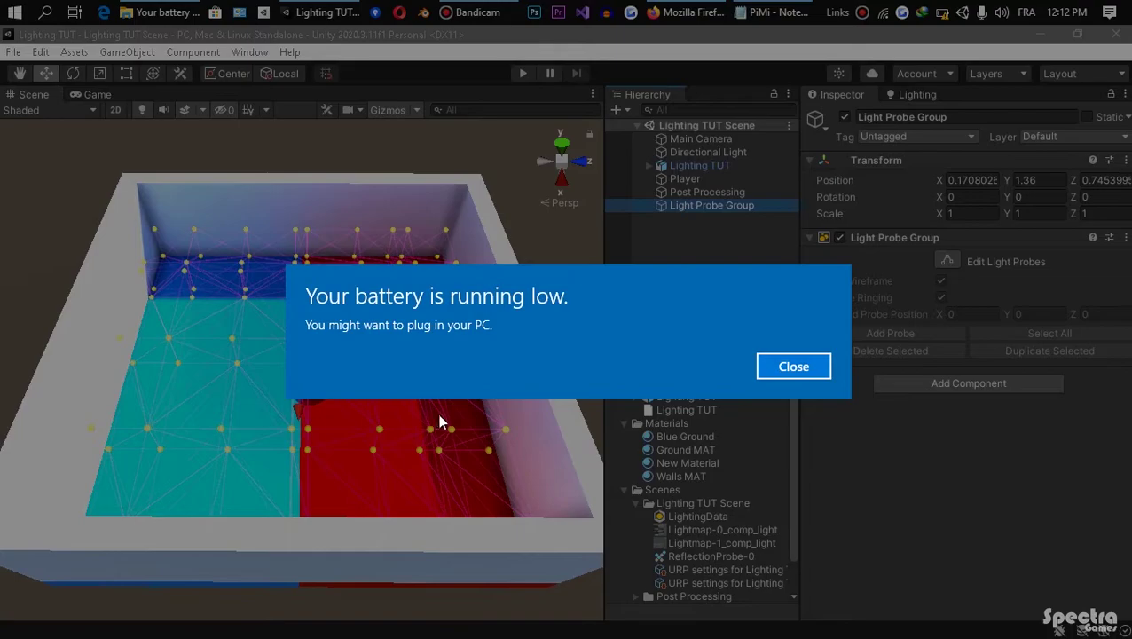
Step: Dismiss the low battery warning, clear the scene's baked lighting data and generate the lighting again
click(803, 367)
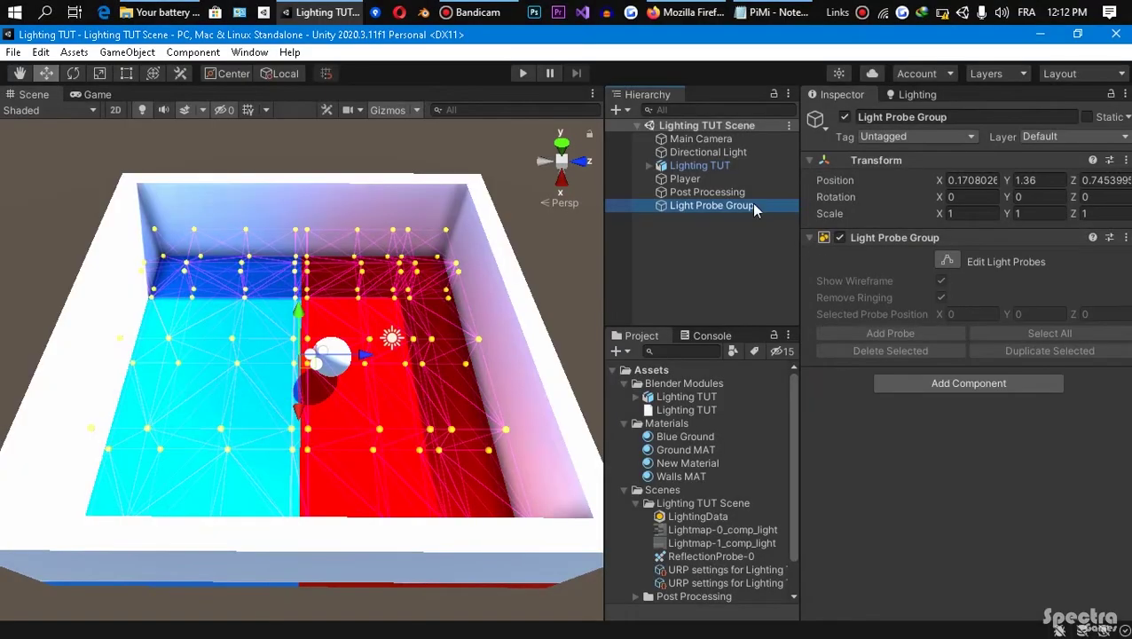
click(730, 263)
click(887, 100)
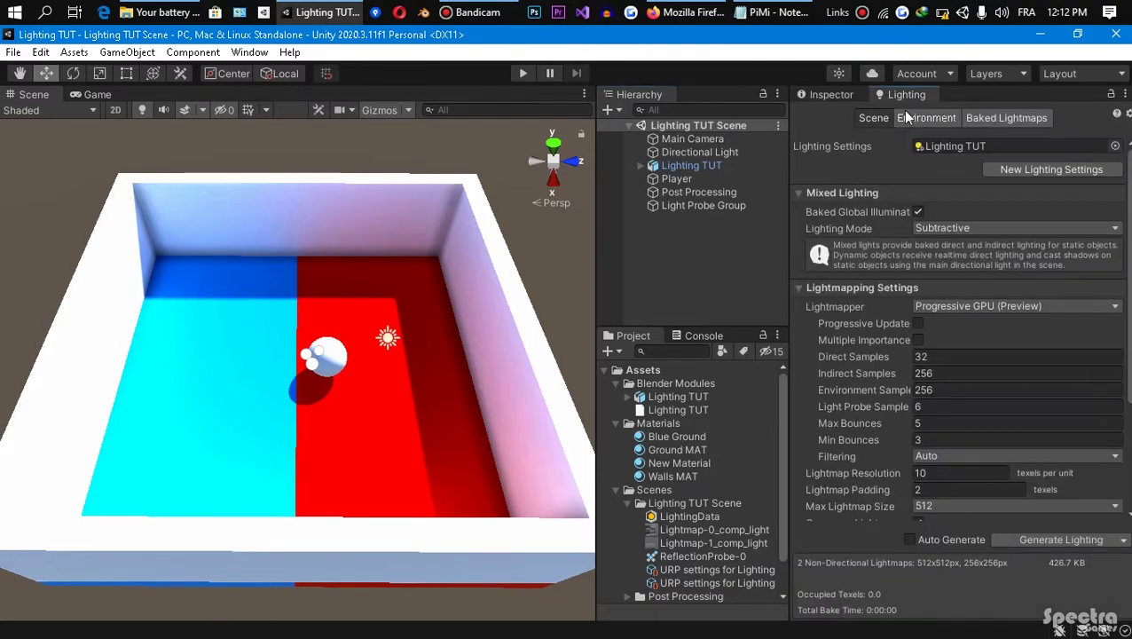
click(1125, 541)
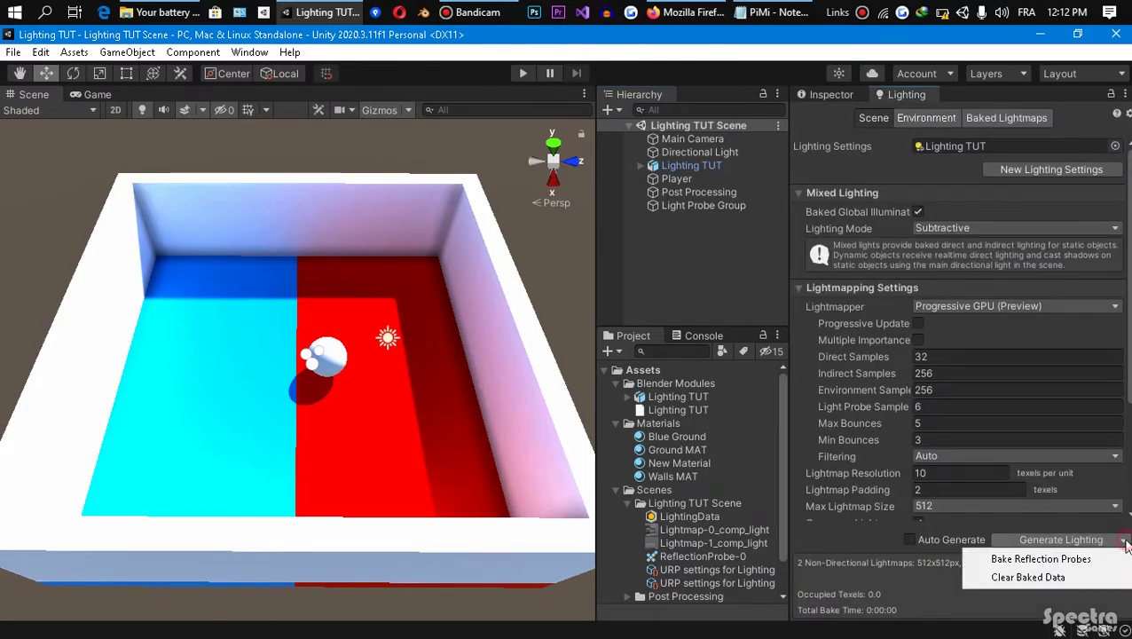
click(1064, 582)
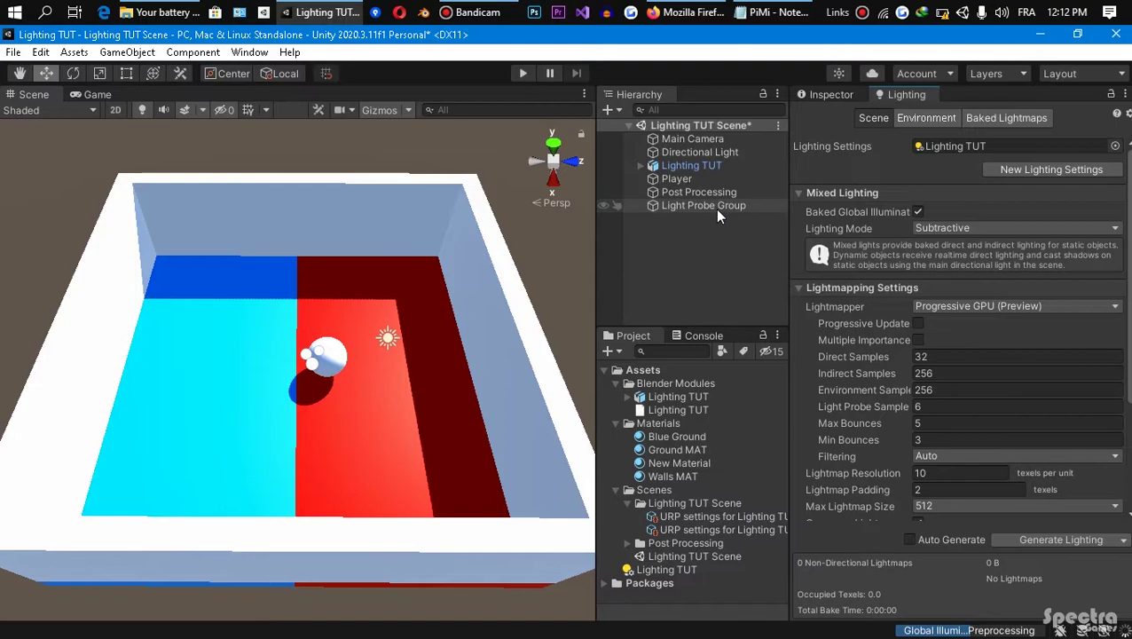
click(1064, 542)
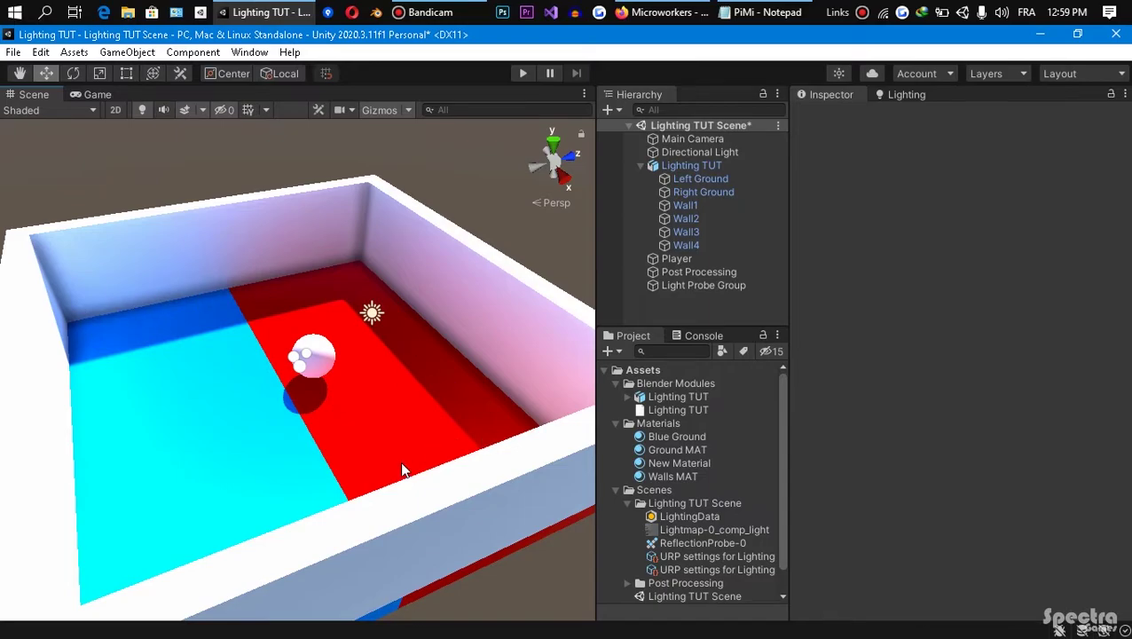
Step: Select the Player sphere, frame it in view and examine the indirect light on its surface up close
scroll(400, 461, up, 4)
right_drag(427, 390, 373, 374)
middle_drag(374, 374, 395, 307)
scroll(369, 339, up, 1)
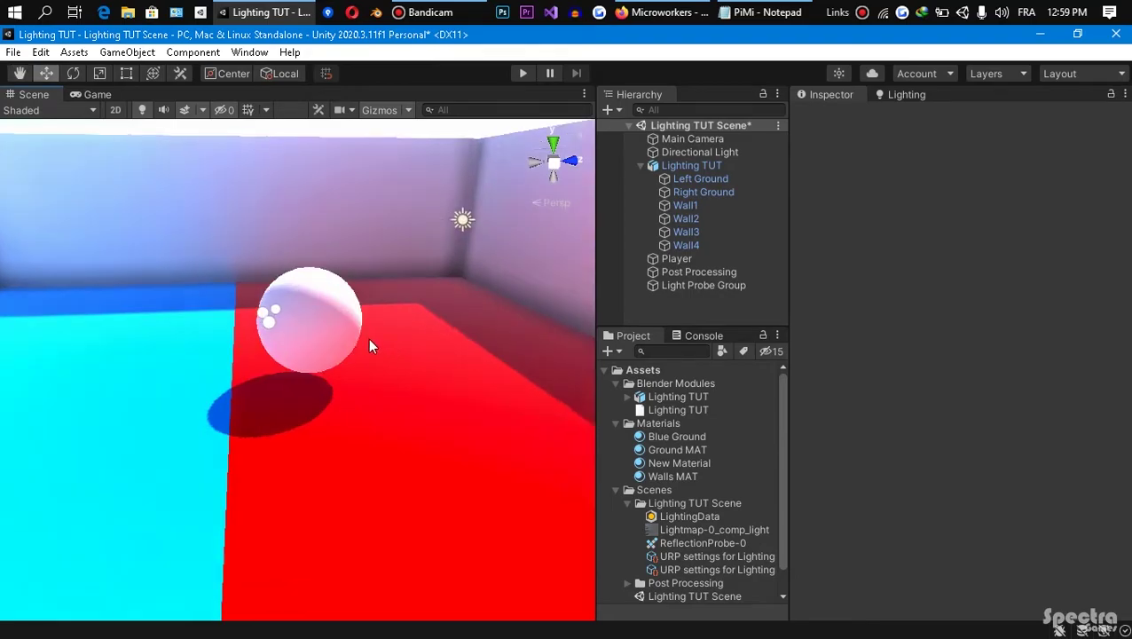
scroll(370, 339, up, 4)
right_drag(326, 232, 262, 121)
click(449, 353)
right_drag(287, 351, 326, 349)
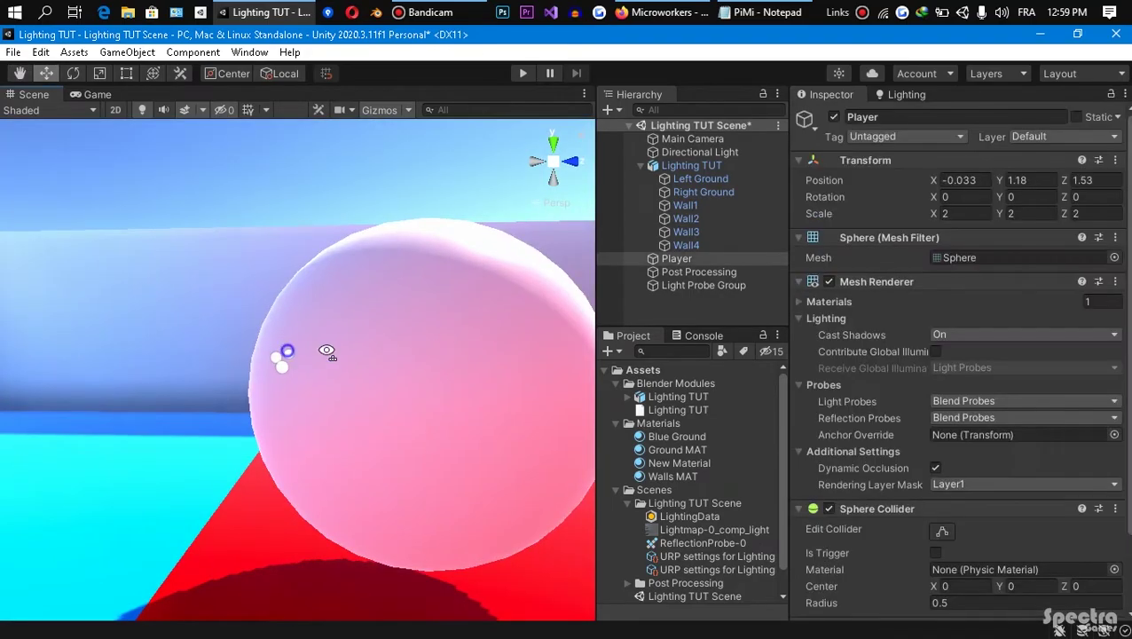
key(f)
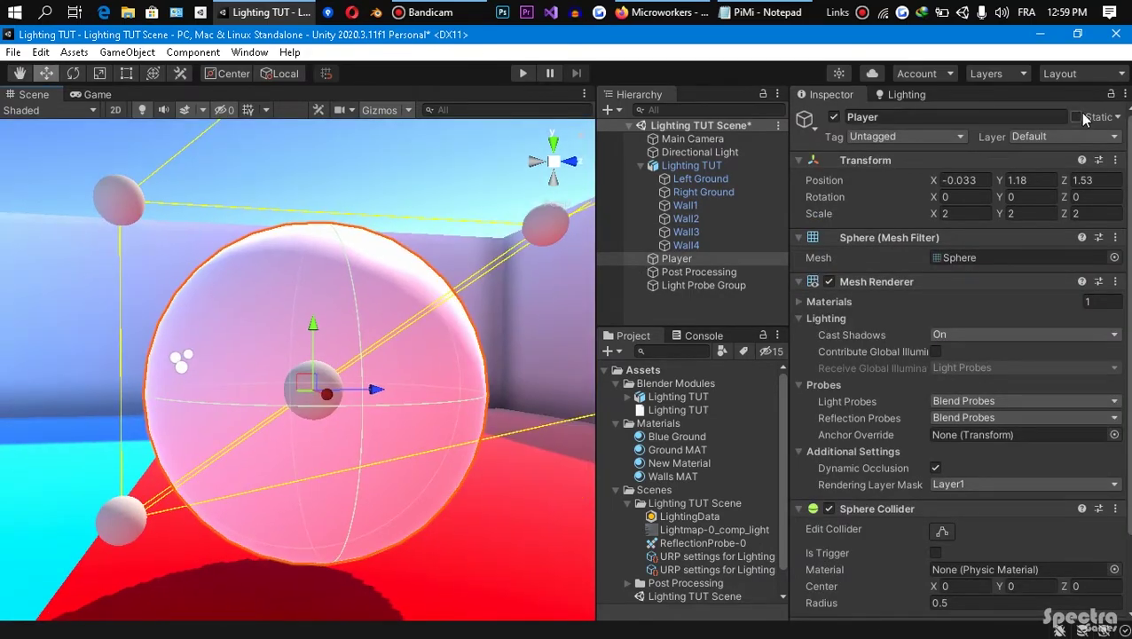
Step: Examine the light probes influencing the Player sphere and its shading from different angles and distances
right_drag(289, 324, 293, 353)
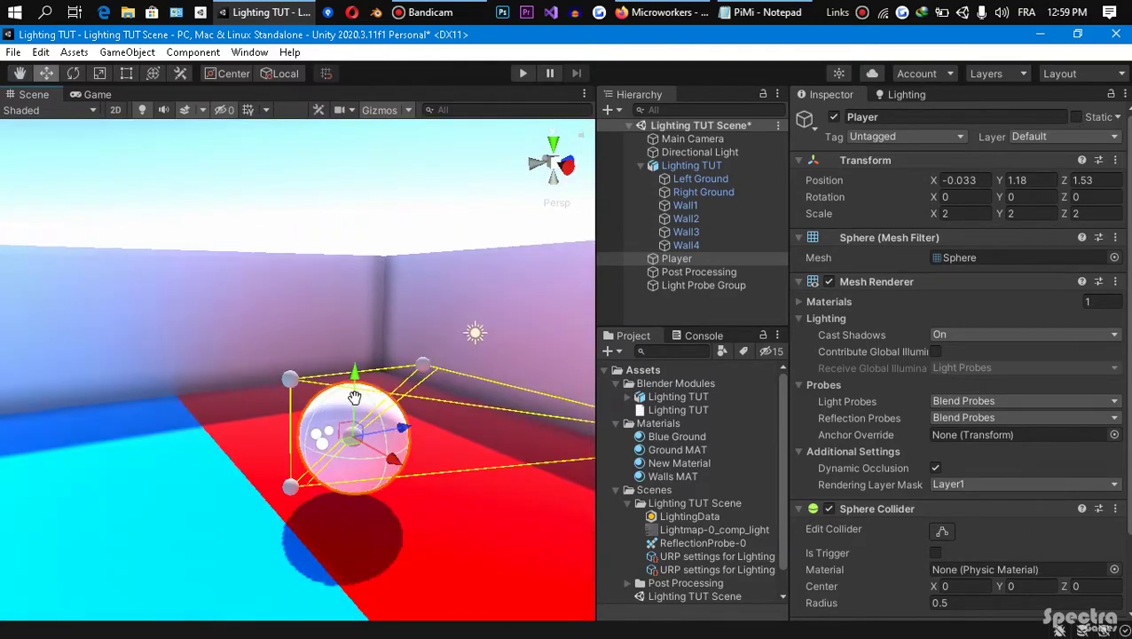
alt+drag(353, 398, 67, 404)
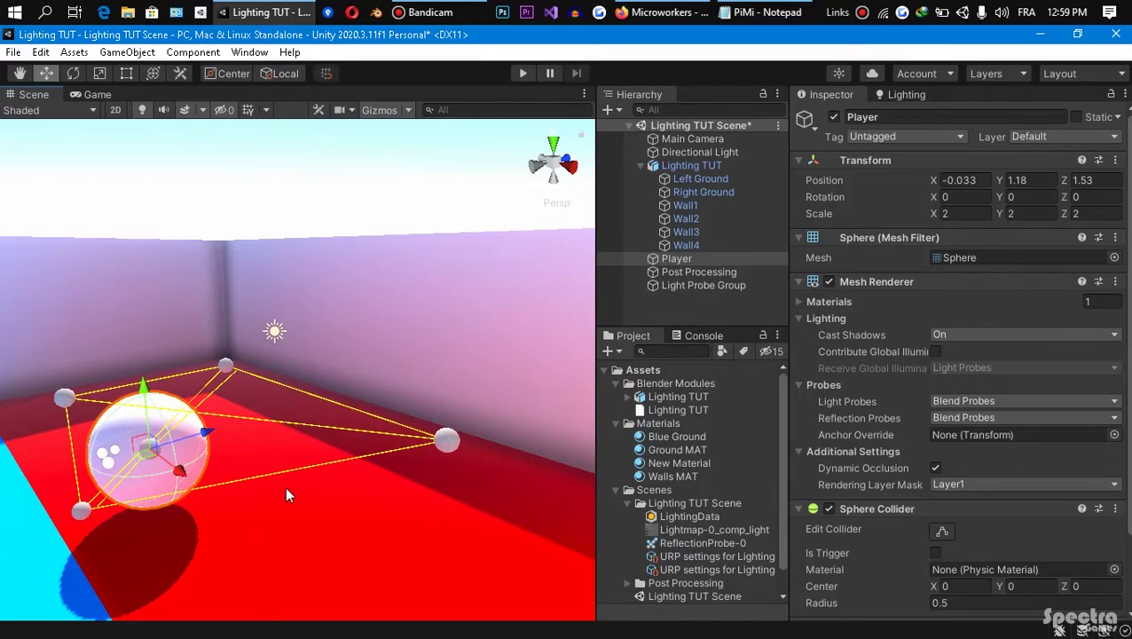
middle_drag(345, 458, 267, 435)
alt+drag(266, 444, 198, 448)
scroll(198, 448, up, 8)
middle_drag(229, 421, 295, 411)
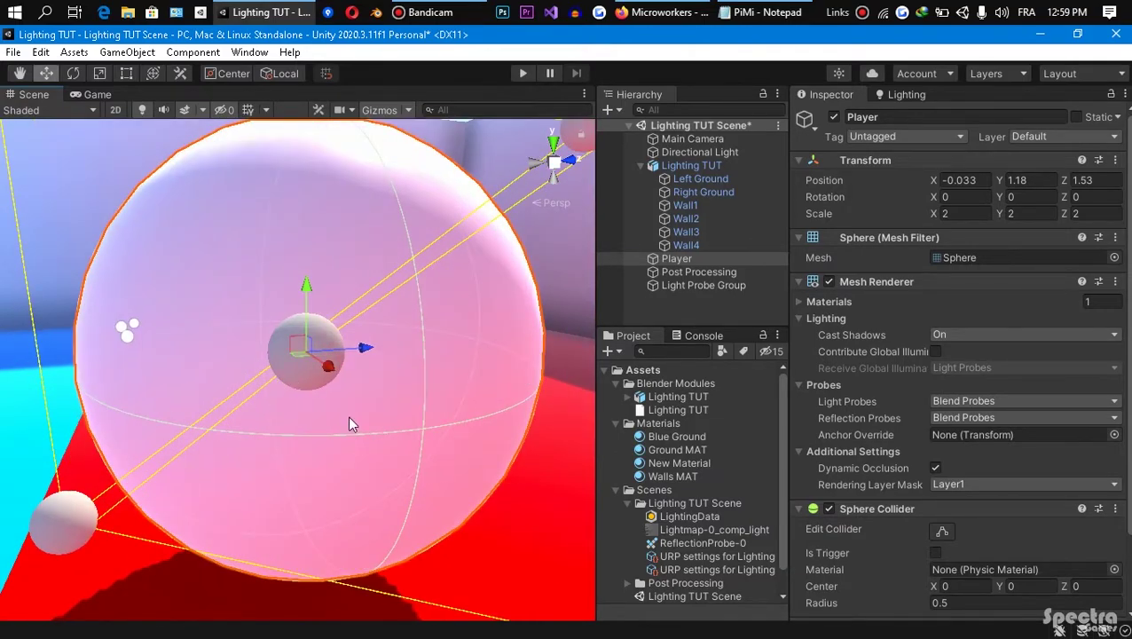
scroll(367, 372, down, 4)
alt+drag(429, 378, 506, 380)
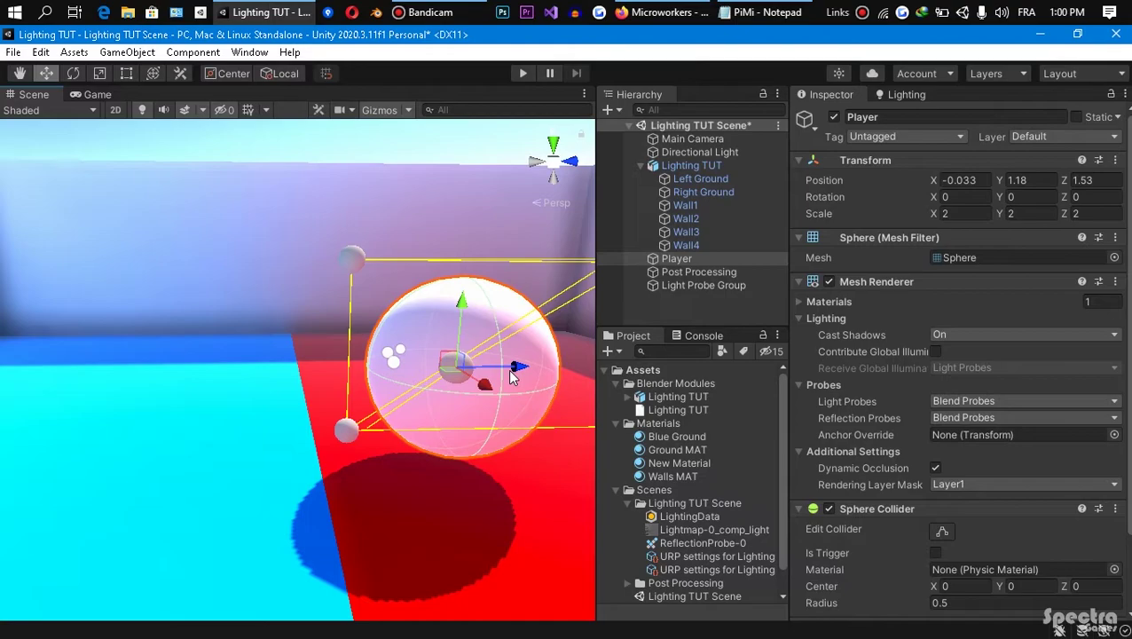
Step: Move the Player sphere along the Z axis to about -1.62, over the blue ground, and examine its shading
drag(512, 377, 187, 415)
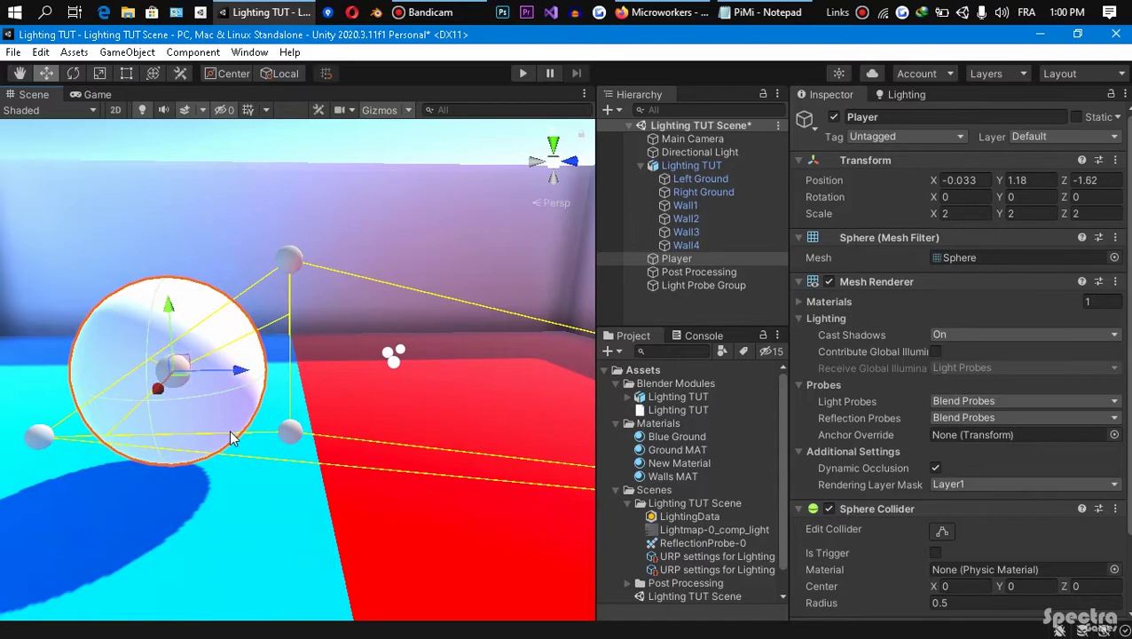
right_drag(385, 339, 145, 374)
scroll(145, 374, down, 5)
right_drag(219, 396, 292, 433)
scroll(293, 433, down, 3)
alt+drag(364, 444, 263, 417)
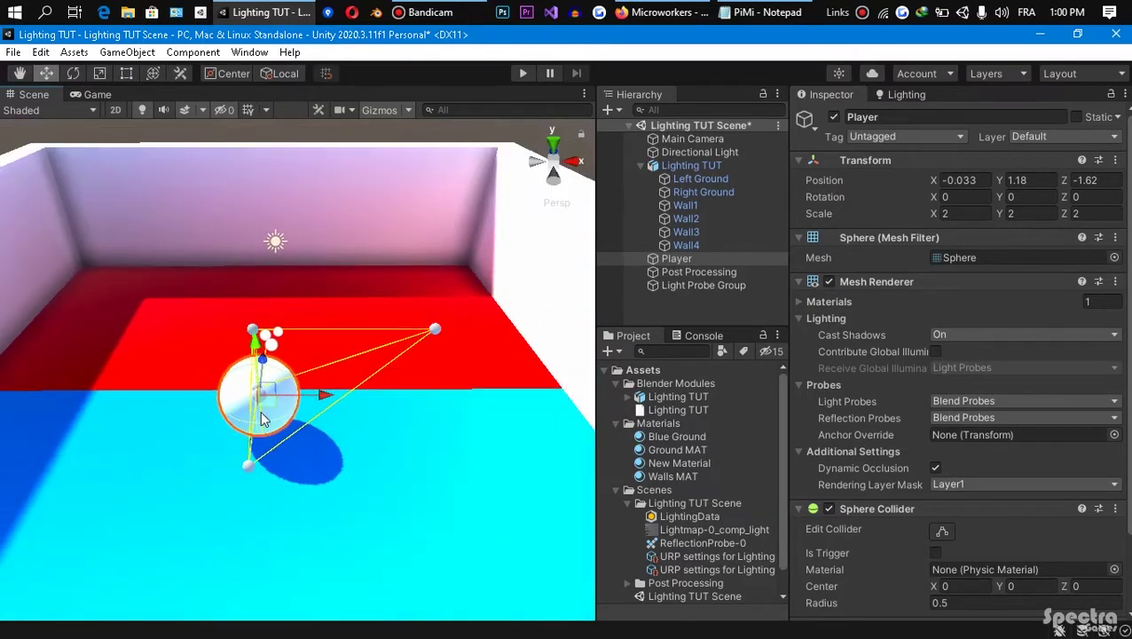
Step: Move the Player sphere along the X axis to about -8.03, into the shadow beside the wall, and examine its probe lighting
scroll(323, 407, down, 2)
middle_drag(322, 407, 469, 388)
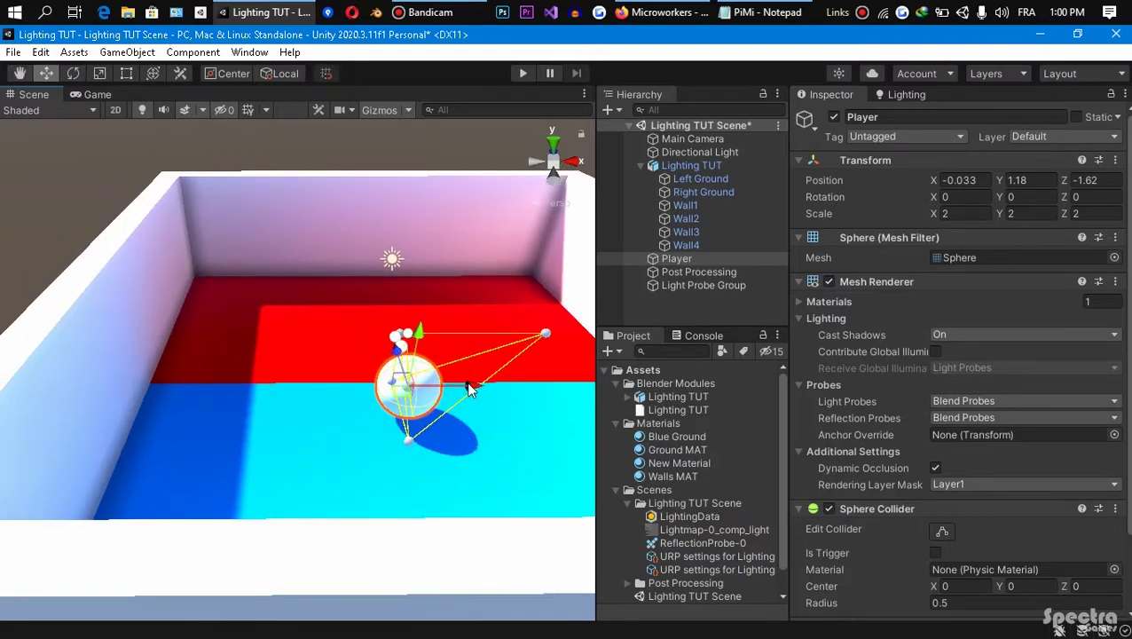
drag(469, 386, 186, 433)
scroll(186, 432, up, 4)
middle_drag(210, 432, 241, 428)
scroll(294, 441, up, 3)
scroll(293, 441, down, 8)
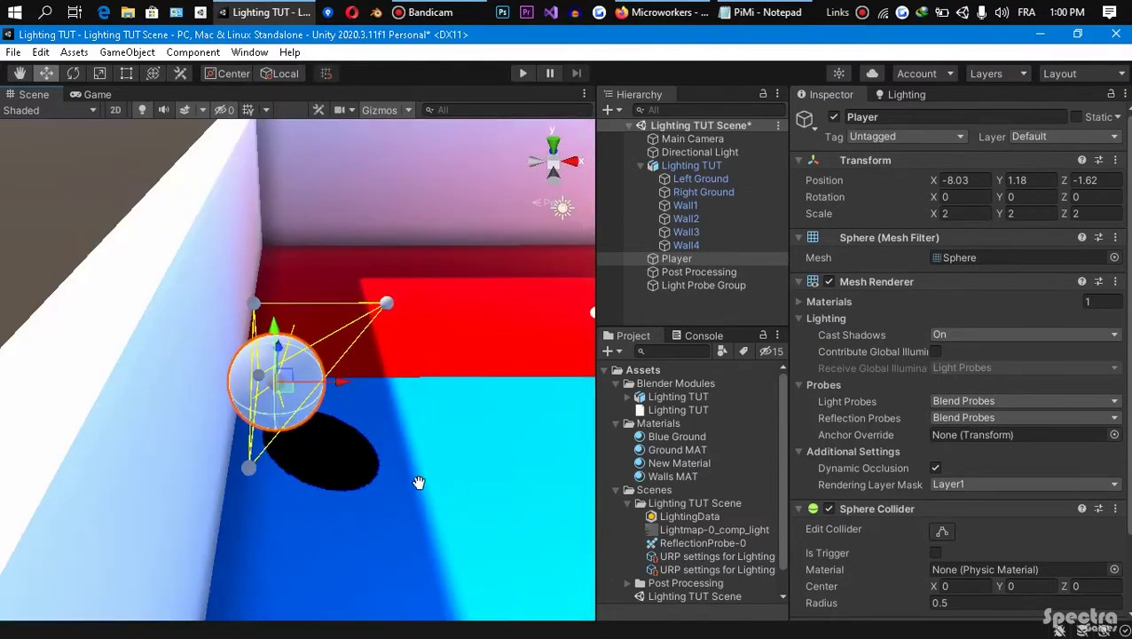
scroll(373, 485, down, 1)
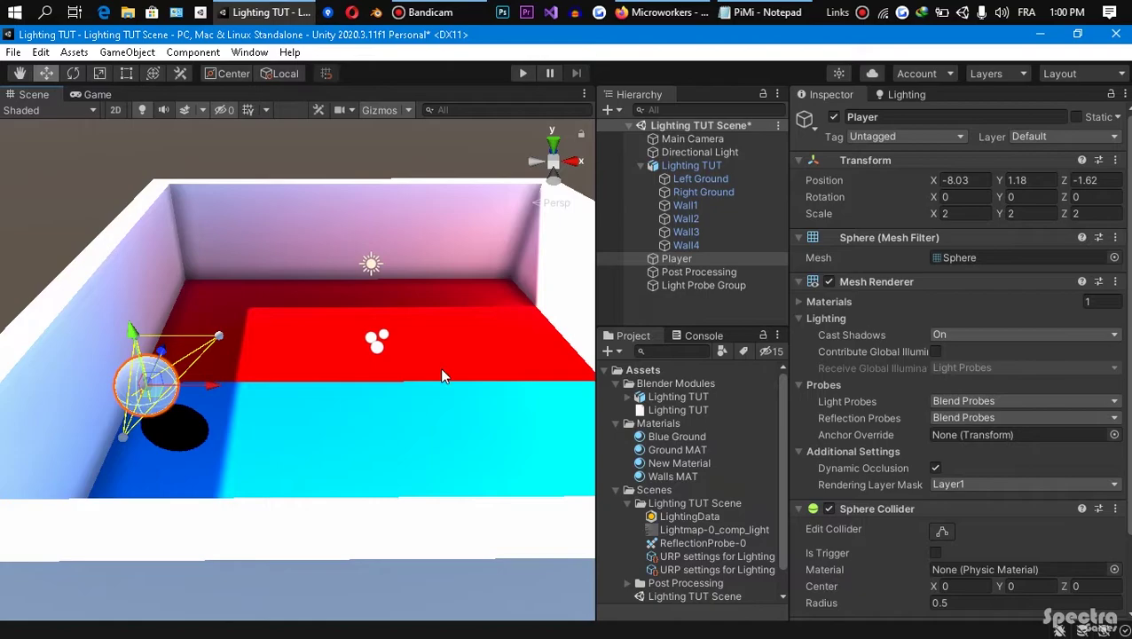
right_drag(419, 311, 390, 329)
scroll(390, 329, down, 2)
middle_drag(380, 334, 357, 369)
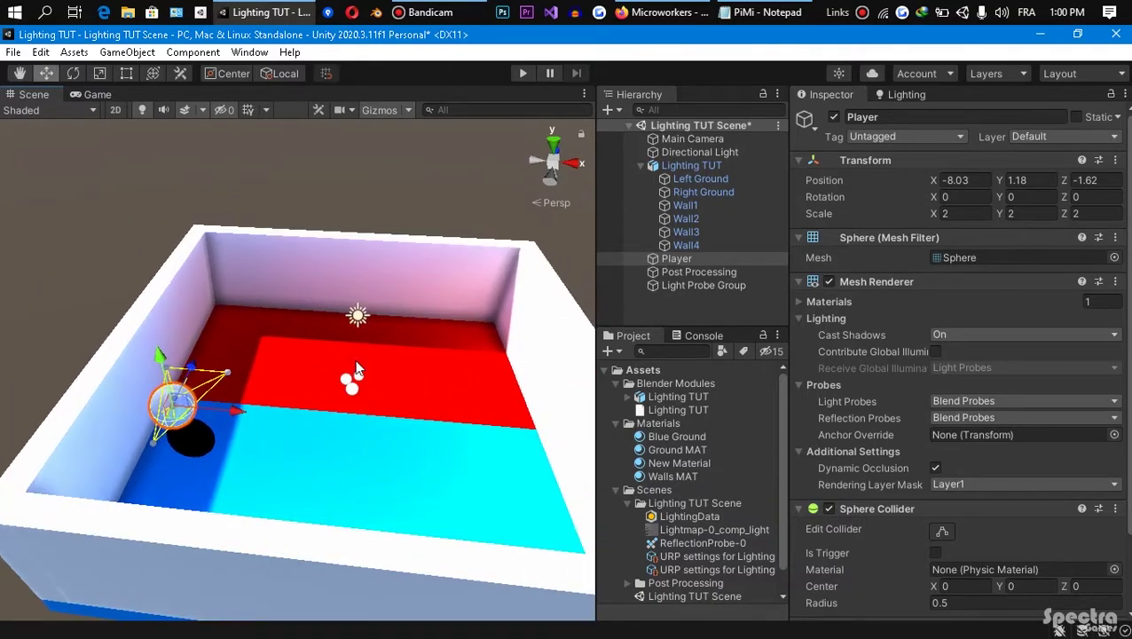